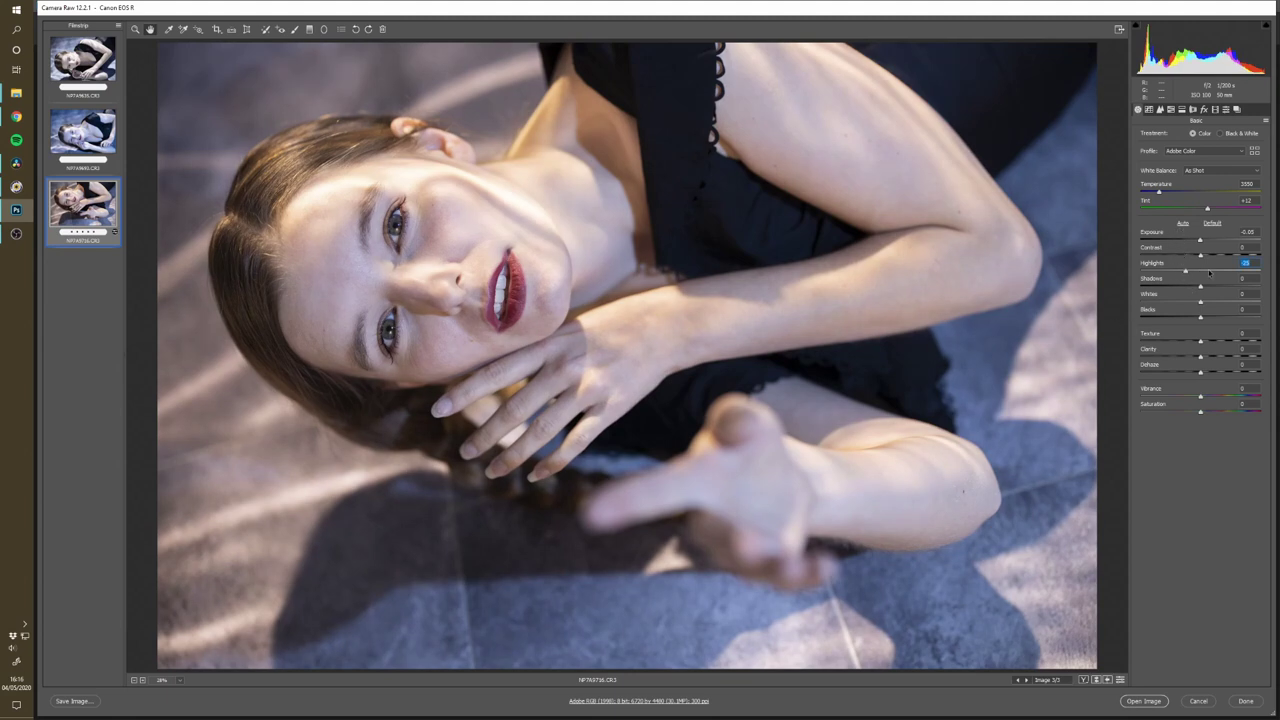
Step: Set the third photo's shadows to -7, texture to +5, contrast to +19 and temperature to 3400, and raise clarity slightly
drag(1201, 288, 1196, 292)
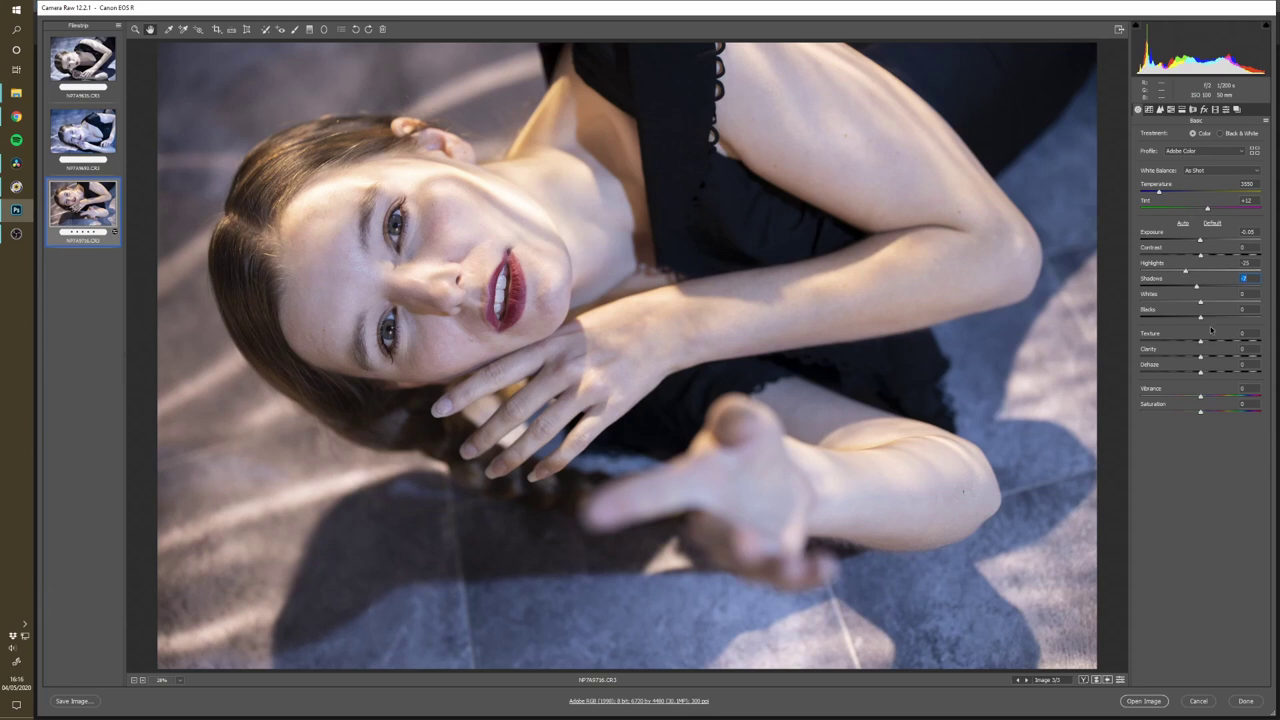
drag(1207, 340, 1204, 341)
drag(1201, 256, 1212, 257)
drag(1160, 193, 1158, 193)
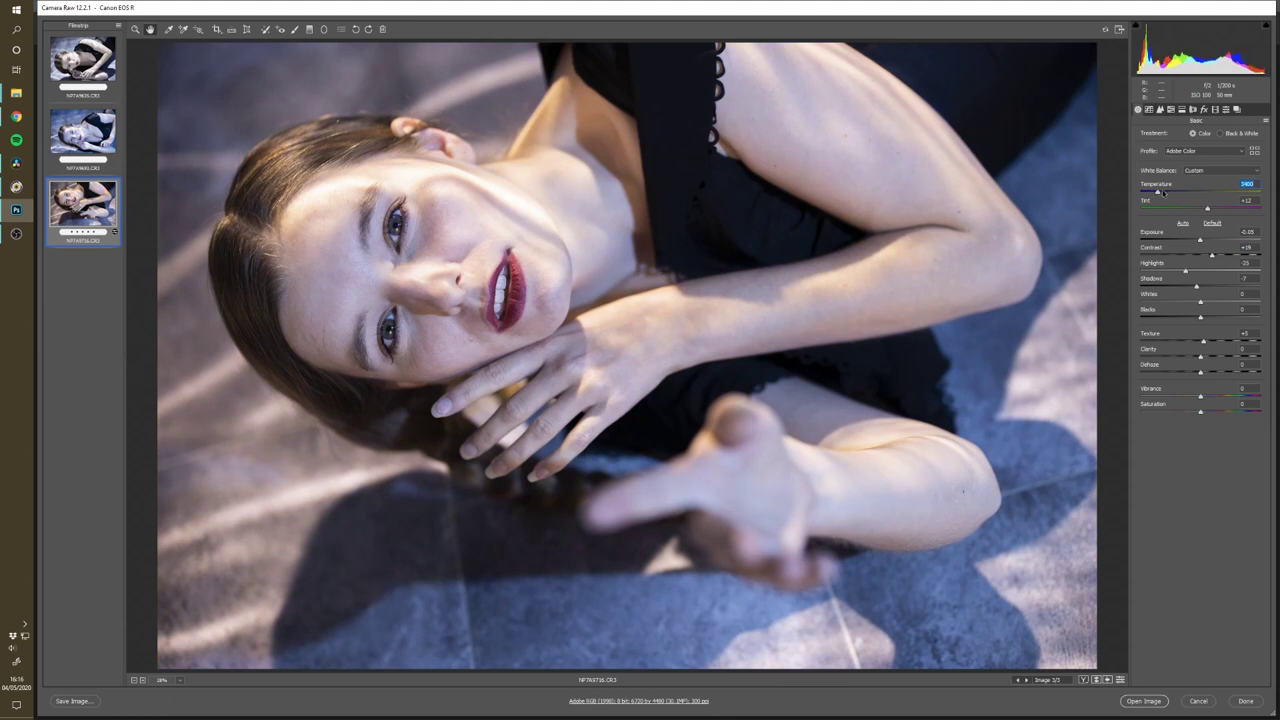
drag(1201, 357, 1204, 358)
Step: On the first photo, set contrast to +31, shadows and clarity to +5, and lower the texture slightly and the highlights strongly
click(88, 64)
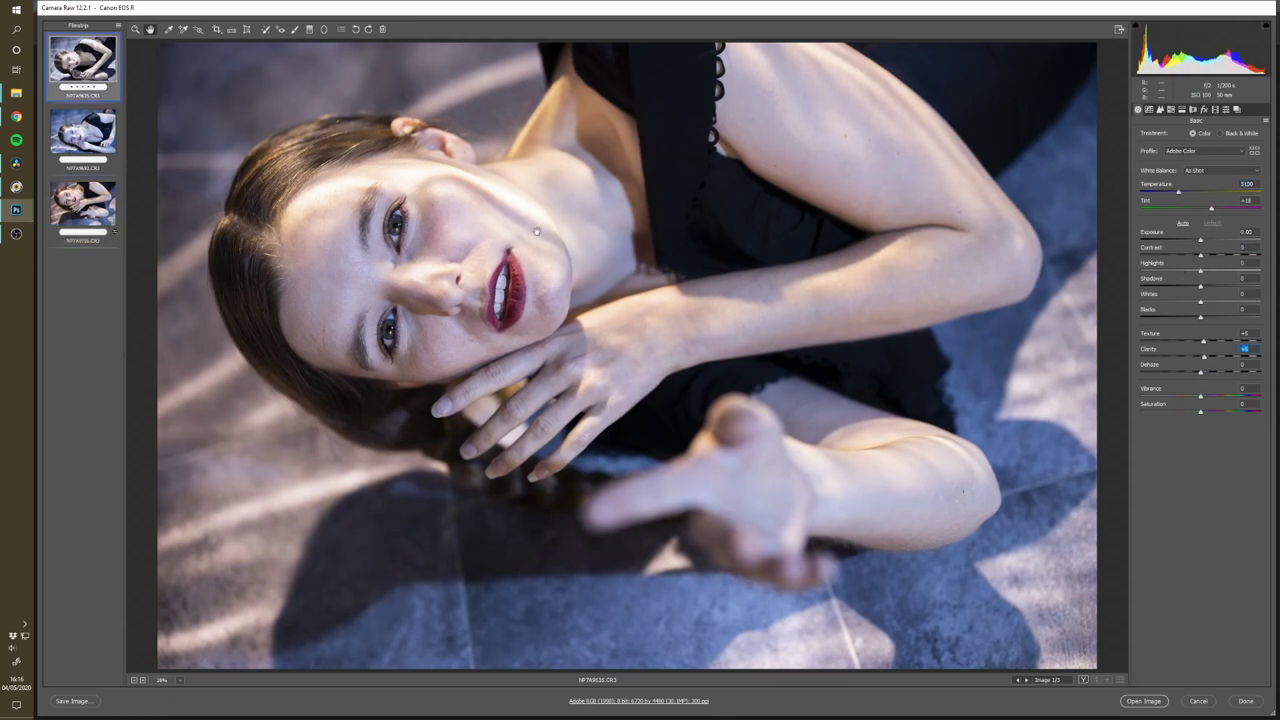
drag(1202, 256, 1205, 287)
click(1192, 288)
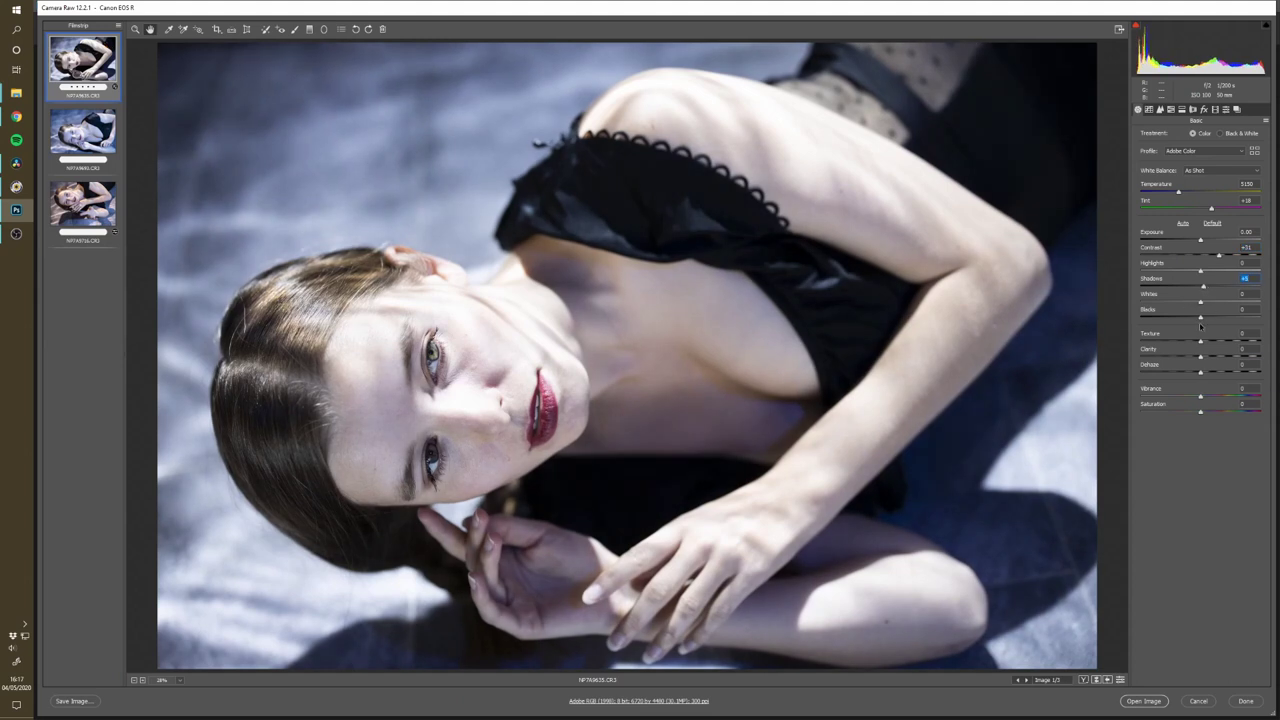
mouse_move(1201, 342)
mouse_down()
mouse_move(1211, 358)
mouse_move(1199, 342)
mouse_up()
drag(1200, 271, 1180, 271)
Step: On the second photo, fine-tune the temperature, set exposure -0.15, contrast +36, shadows +13 and texture -1, and raise clarity slightly
click(99, 112)
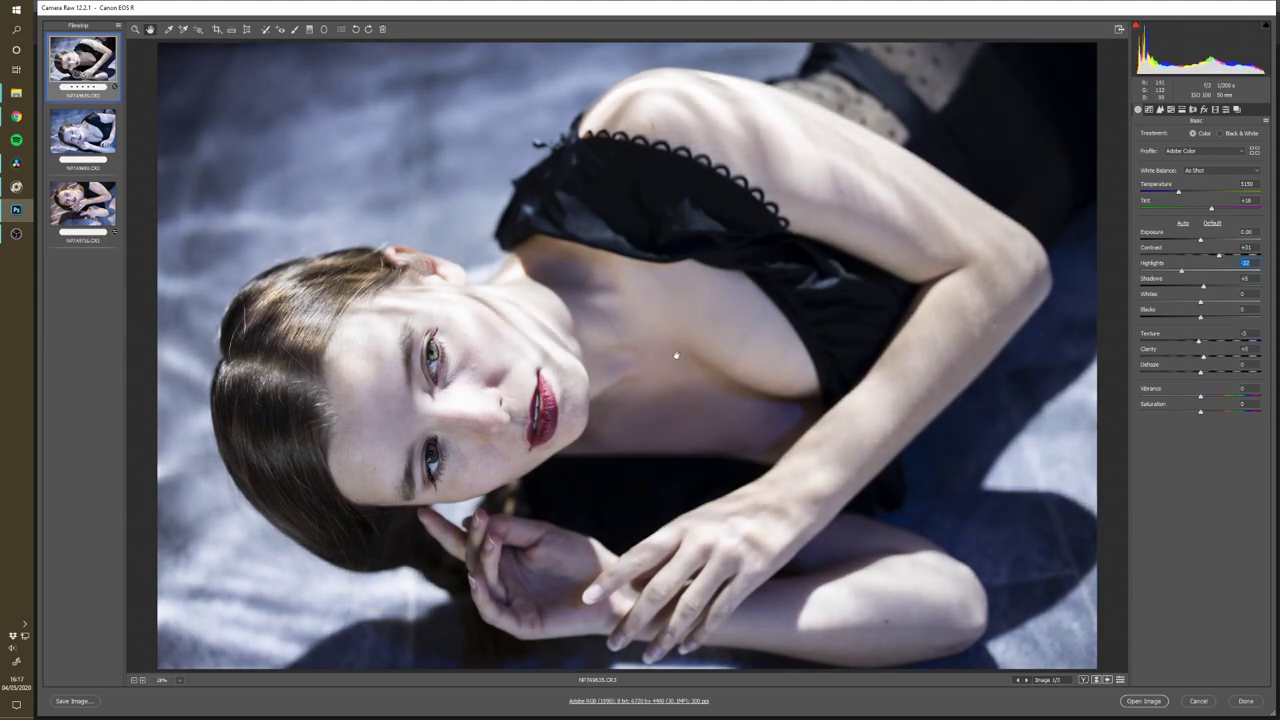
drag(1147, 192, 1150, 193)
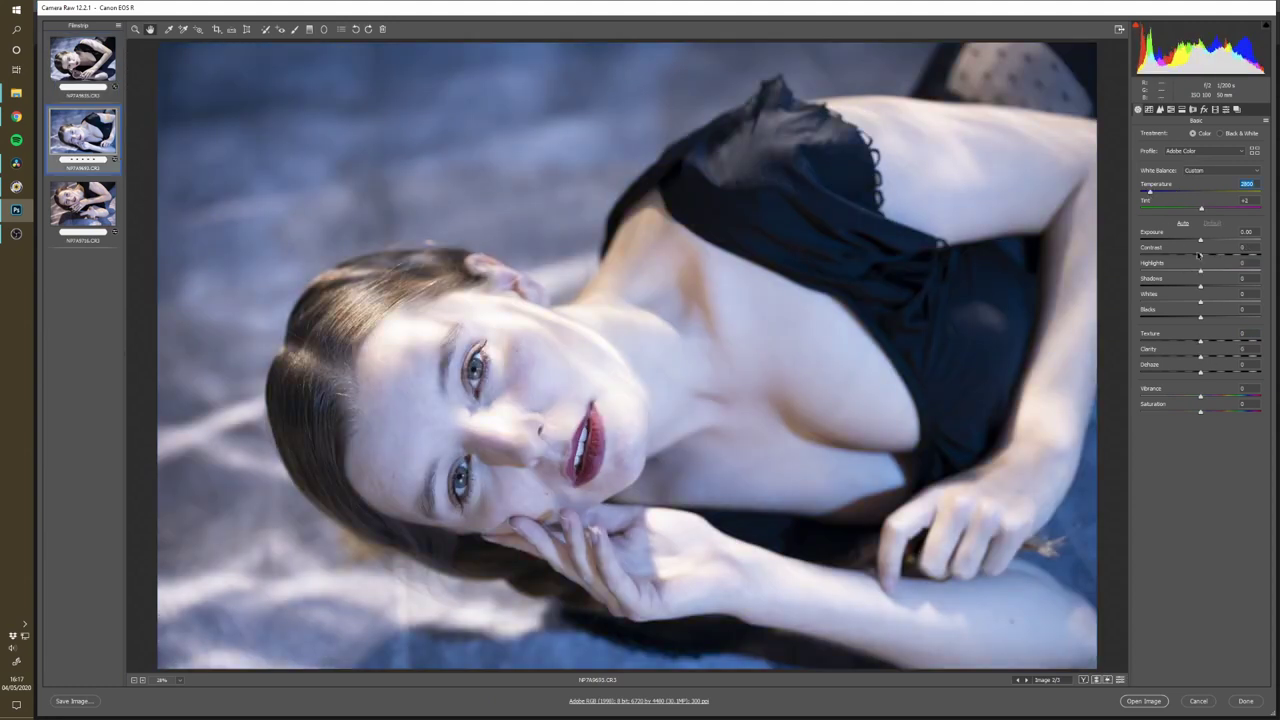
drag(1201, 241, 1208, 289)
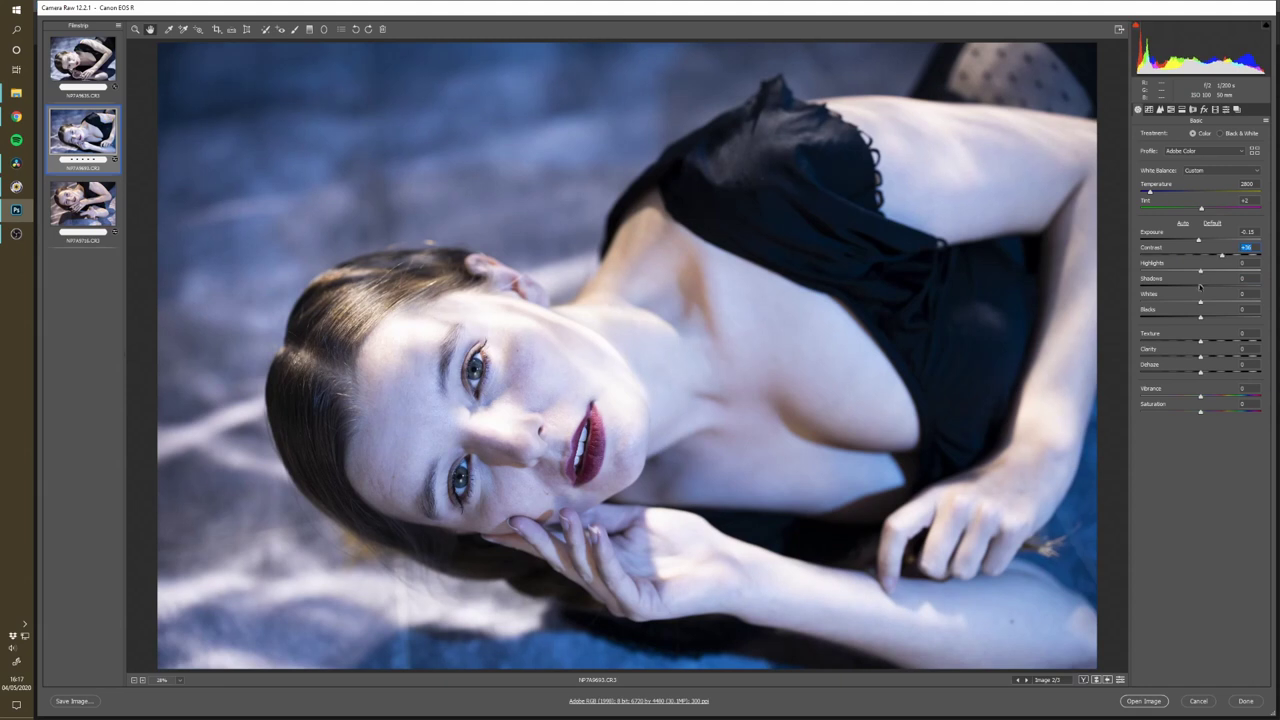
drag(1201, 342, 1203, 359)
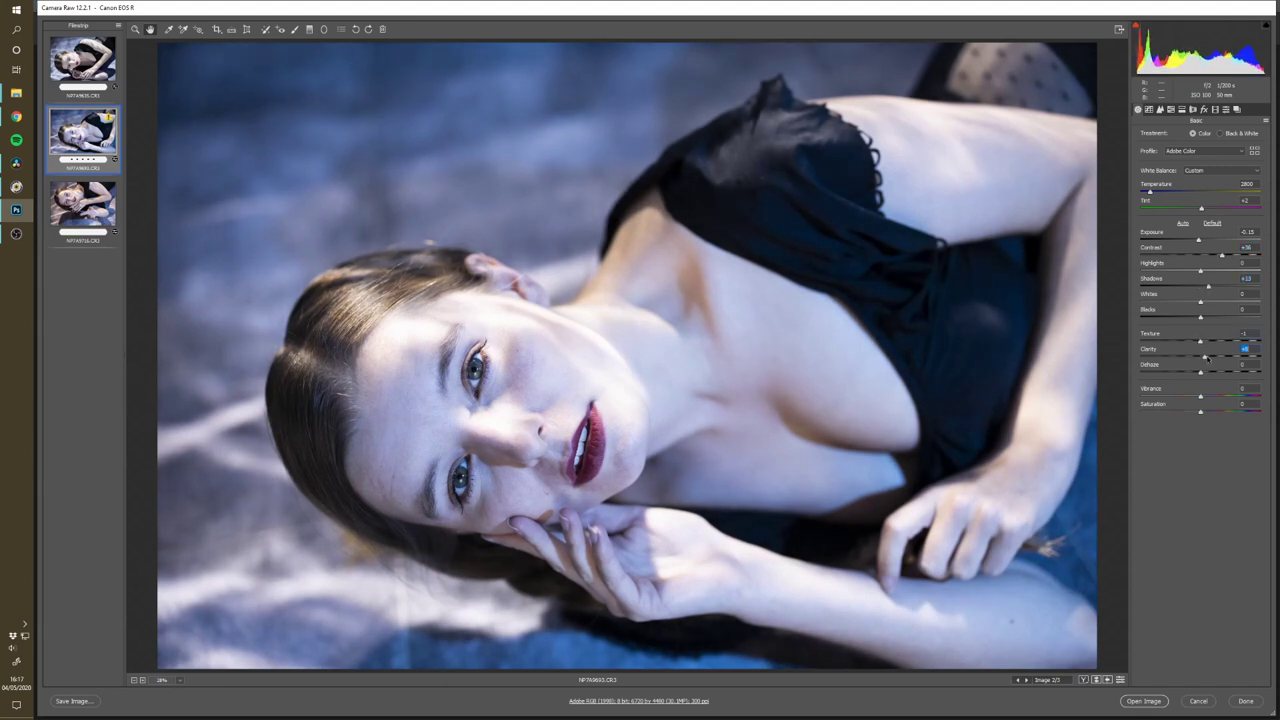
mouse_move(1149, 199)
mouse_down()
mouse_move(1205, 210)
mouse_move(1152, 193)
mouse_up()
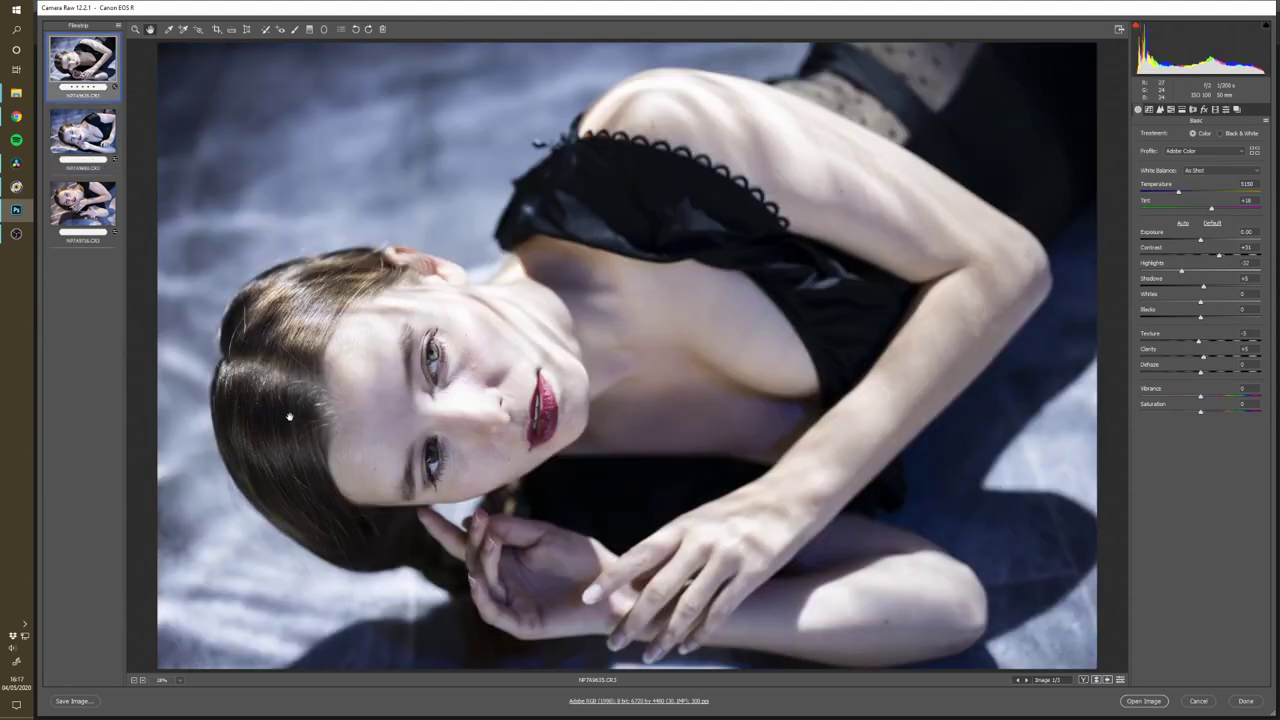
Step: Select all three raw photos, check the save options without saving, and open the images in Photoshop
key(ctrl+a)
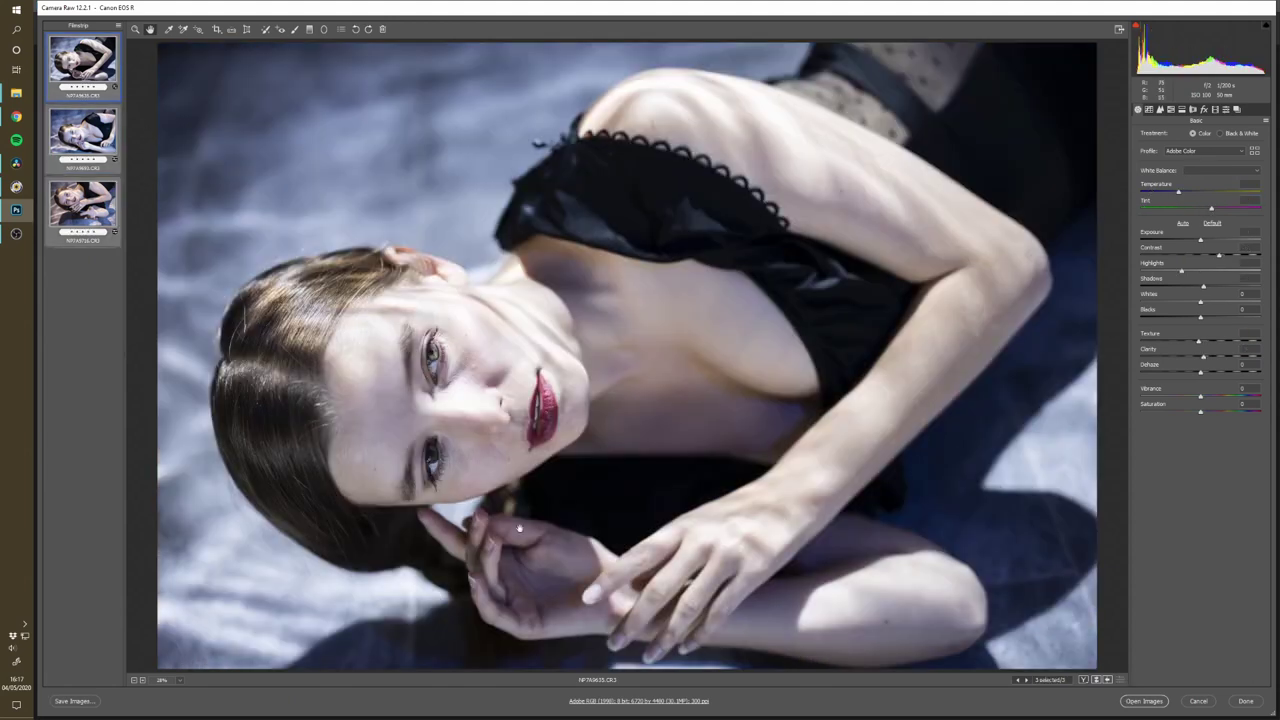
click(78, 701)
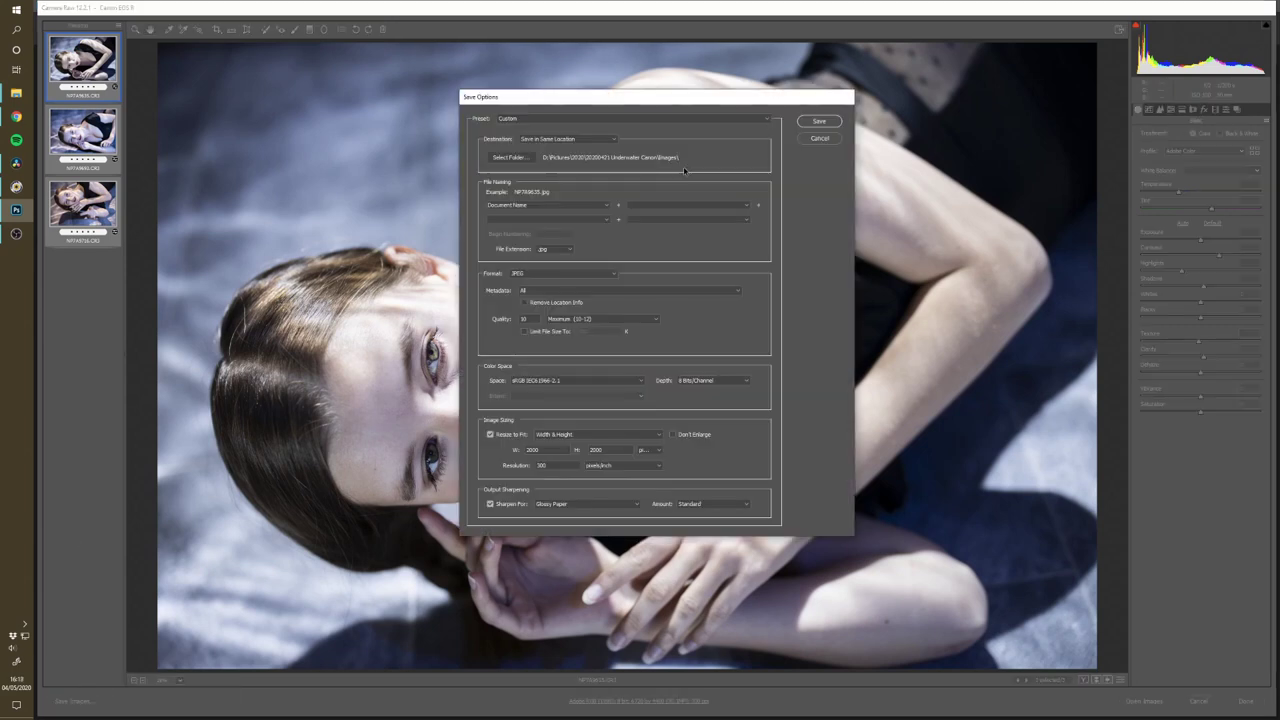
click(819, 139)
click(1145, 701)
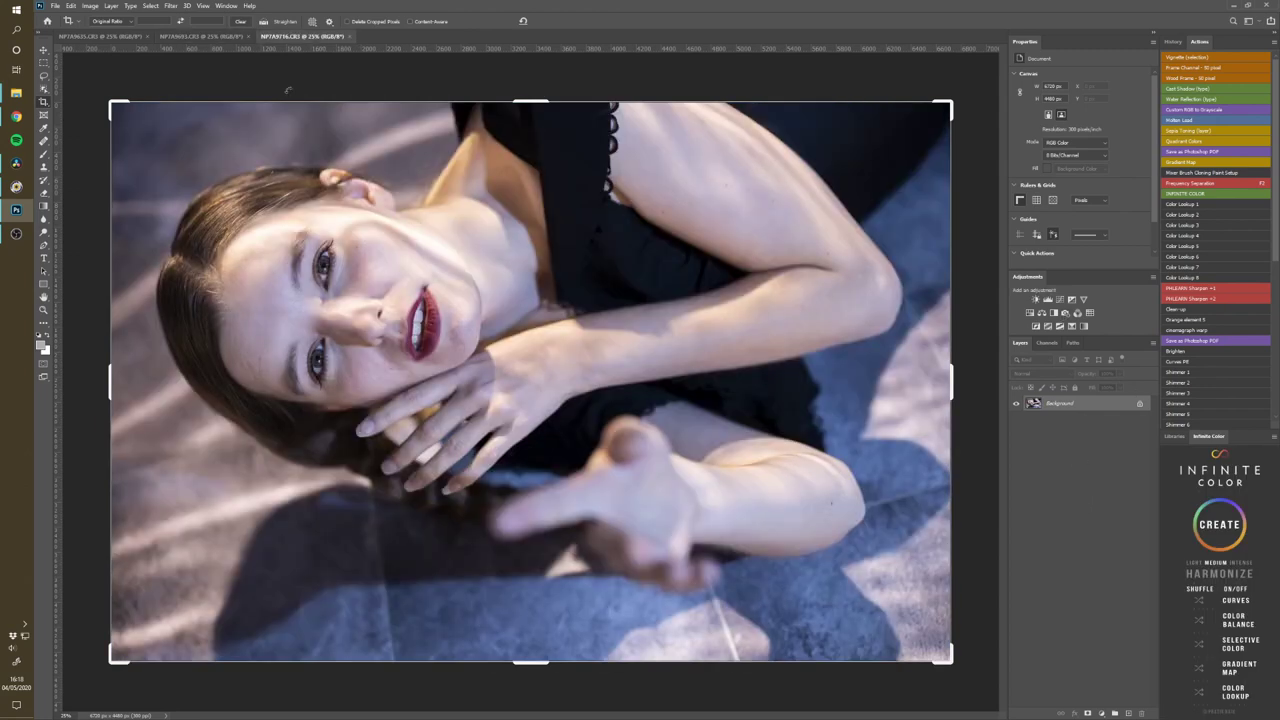
Step: Add a Color Balance adjustment to the first photo, tint its midtones, and set the shadows' yellow-blue value to +10
click(200, 36)
click(100, 36)
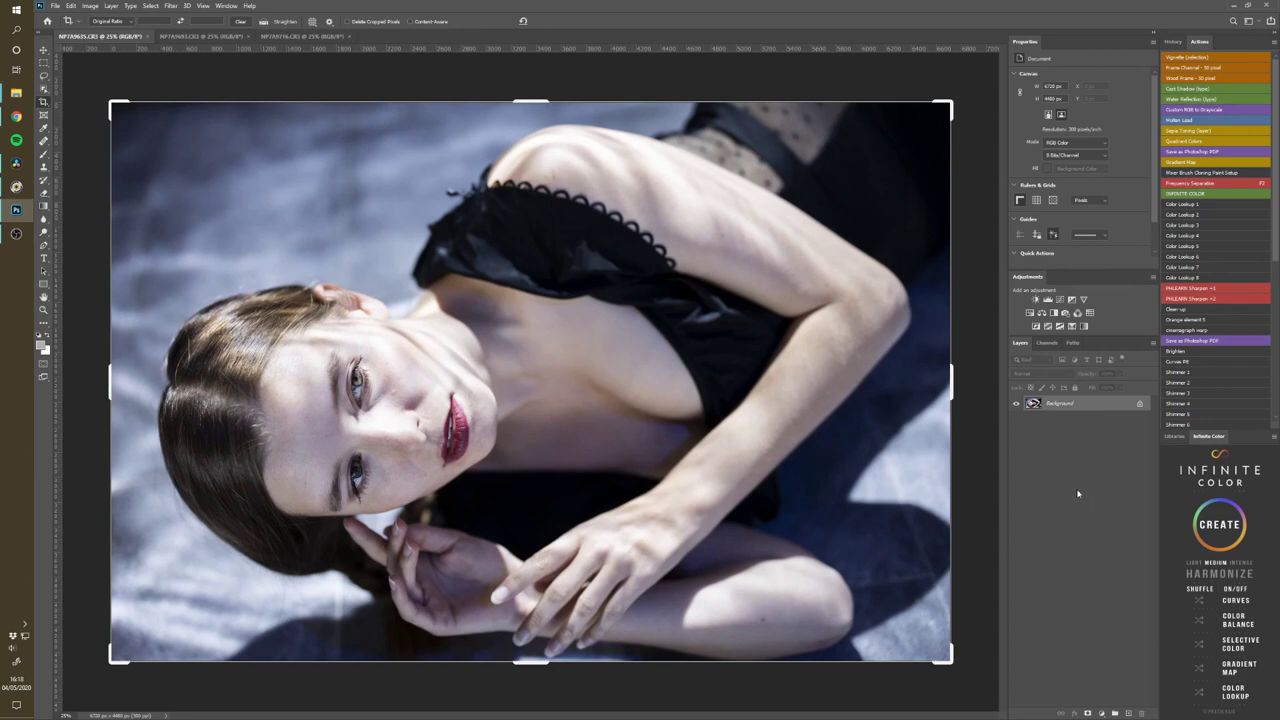
click(1054, 312)
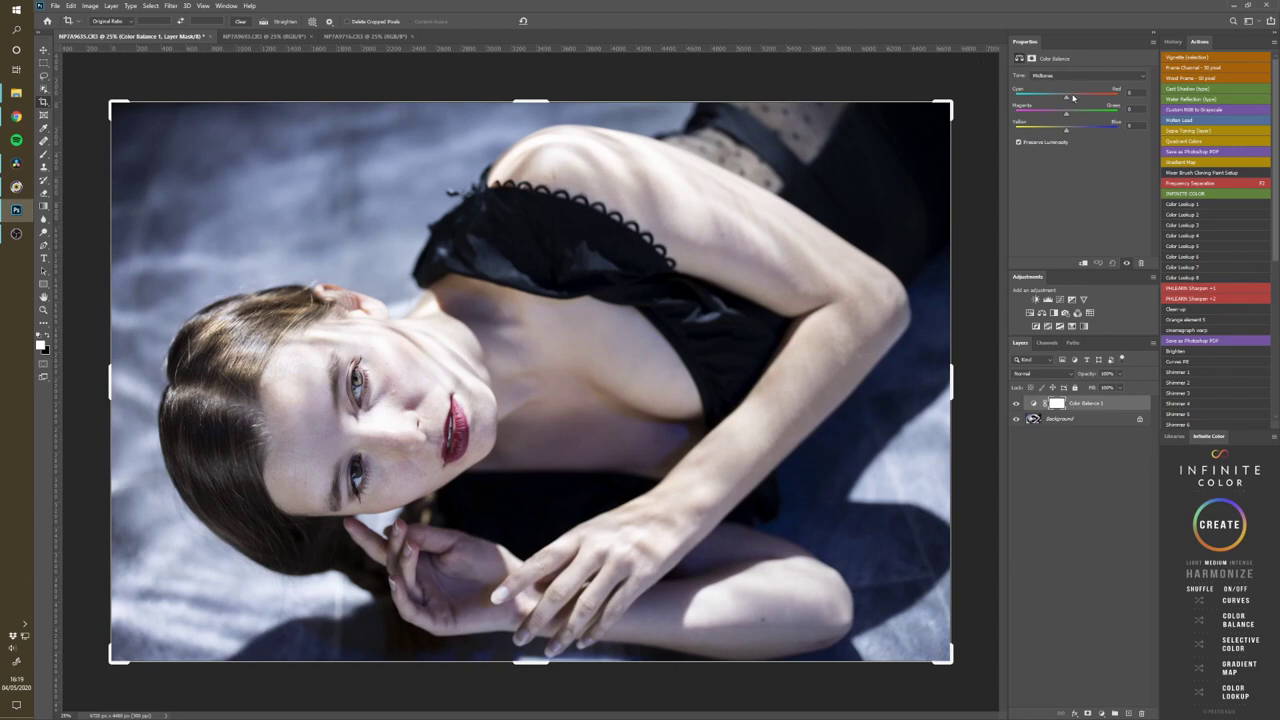
drag(1066, 98, 1077, 131)
click(1064, 78)
click(1065, 85)
click(1077, 131)
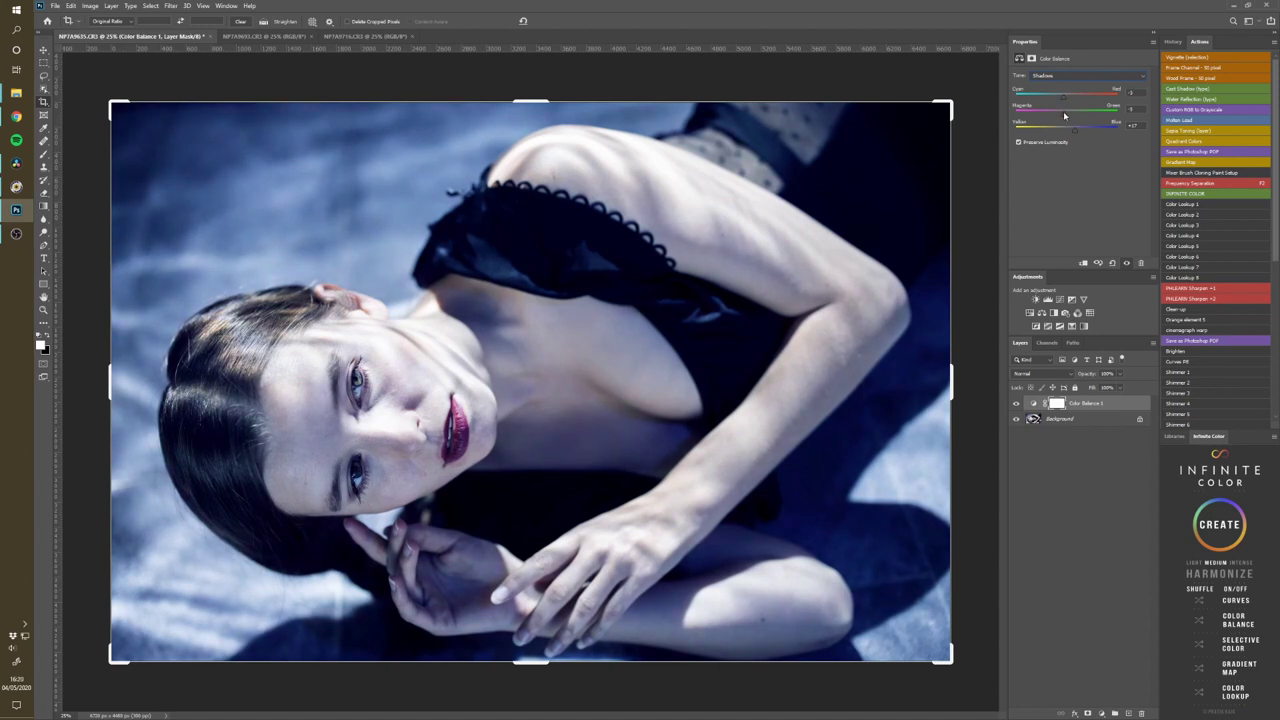
drag(1076, 129, 1070, 129)
Step: Compare the first photo with and without its Color Balance adjustment
click(1016, 404)
click(1016, 404)
click(1016, 404)
click(1016, 404)
click(1017, 404)
click(1017, 404)
click(1017, 404)
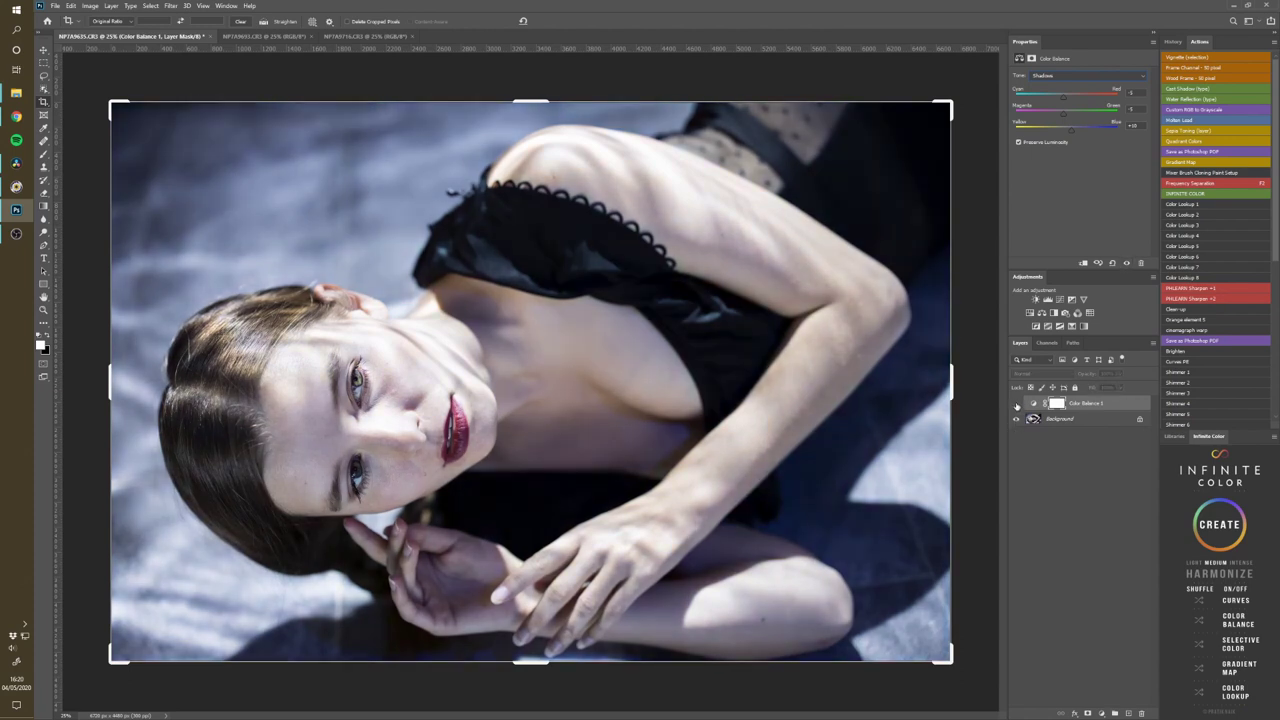
click(1017, 404)
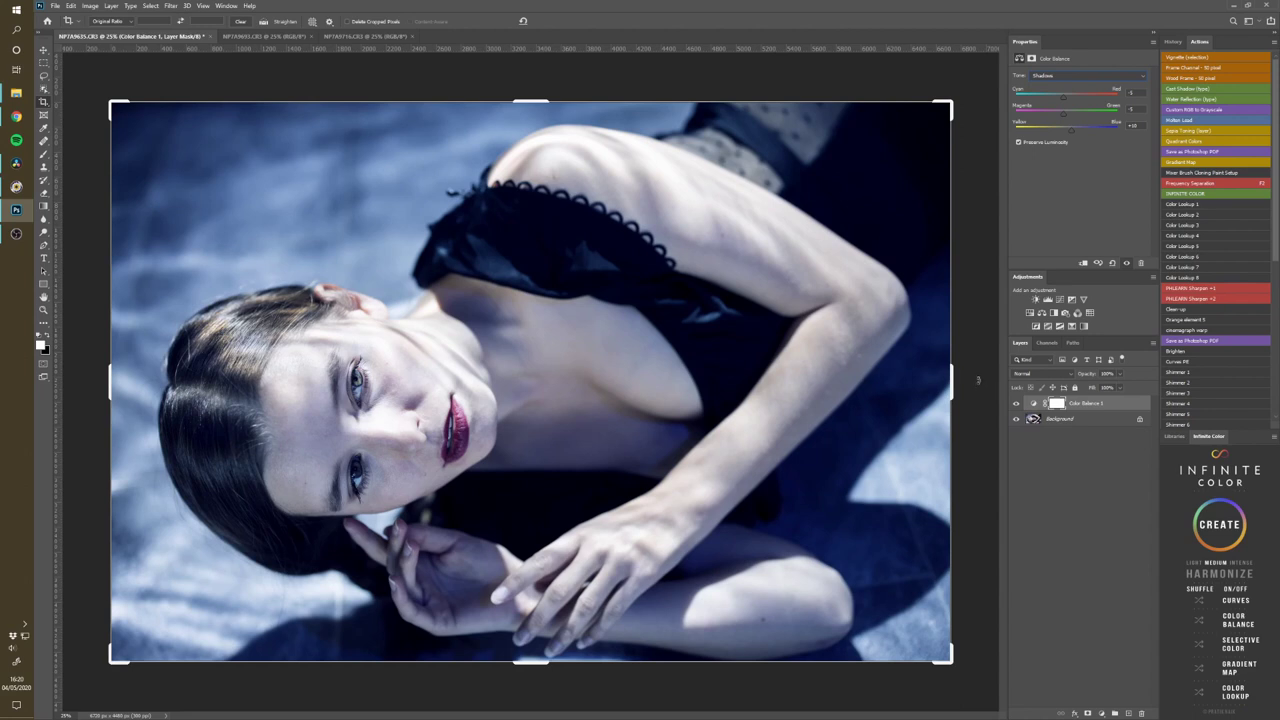
Step: Add a Curves adjustment that lifts the midtones of the first photo and invert its mask to black
click(1060, 299)
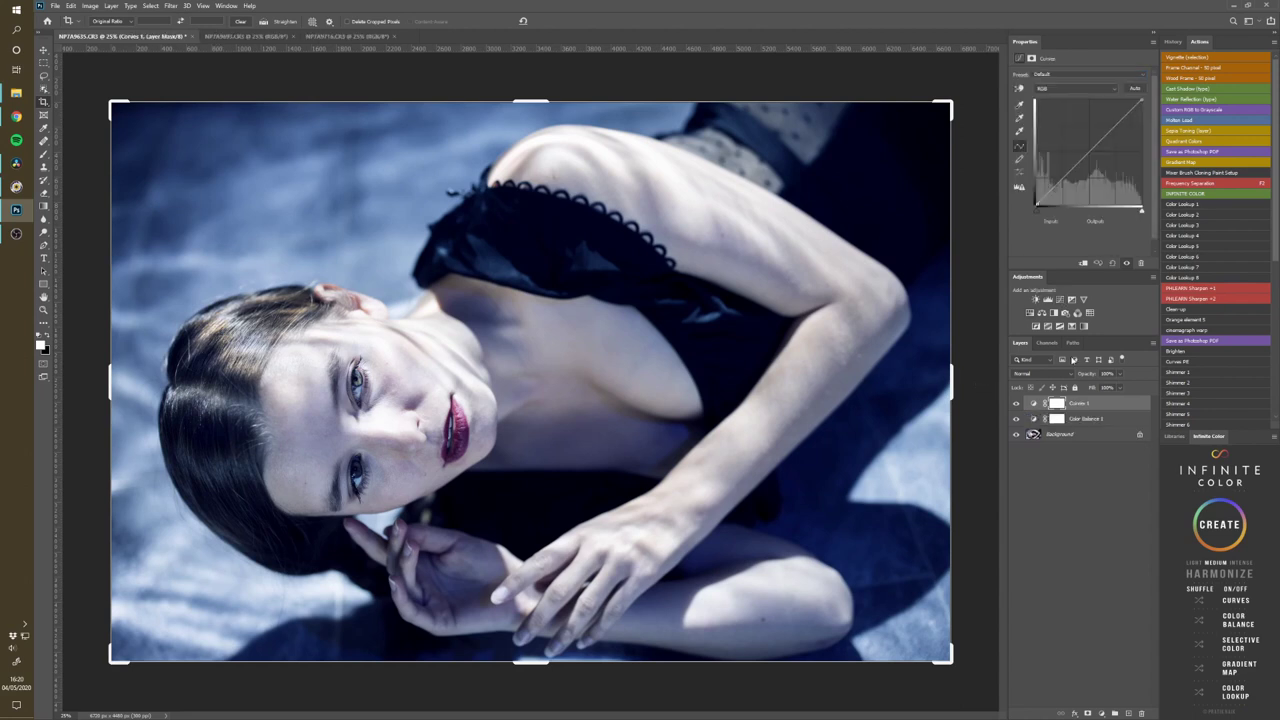
drag(1088, 157, 1086, 142)
key(ctrl+i)
Step: Paint white with an enlarged brush on the Curves mask to brighten the model's forehead, eyes, cheeks and chin
key(b)
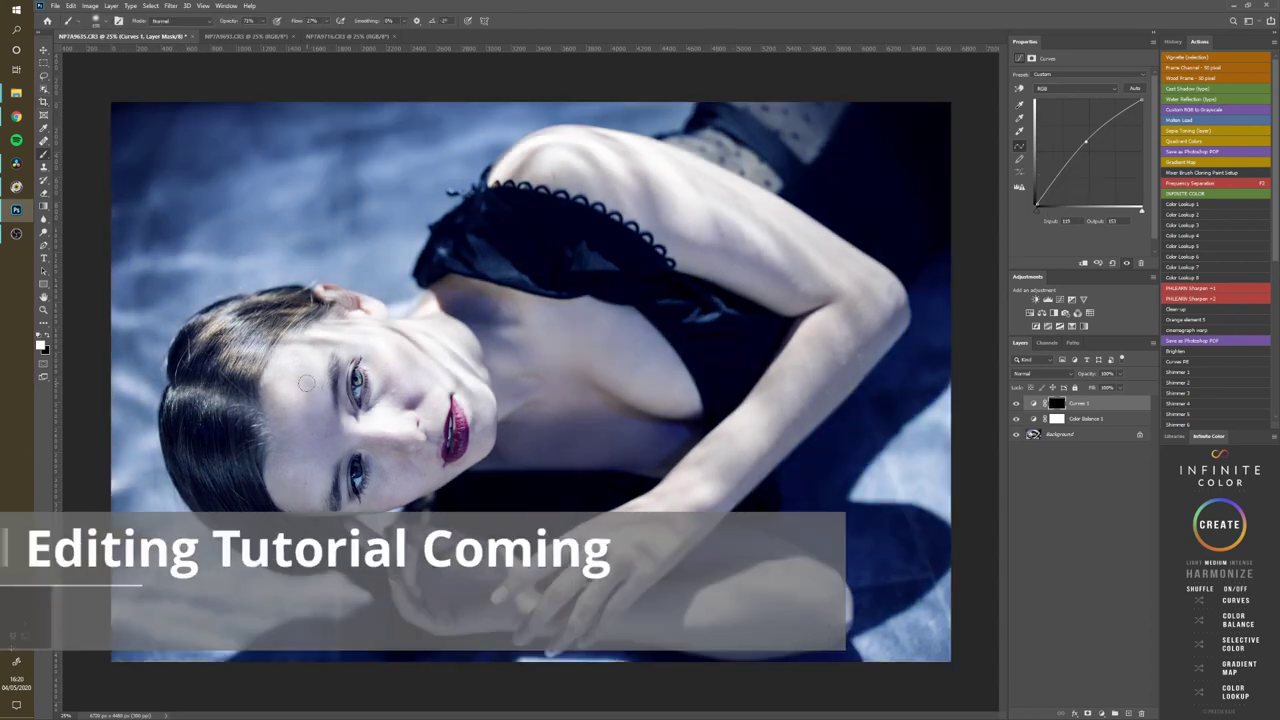
key(])
key(])
key(])
key(])
key(])
key(])
key(])
mouse_move(316, 374)
mouse_down()
mouse_move(319, 425)
mouse_move(280, 427)
mouse_up()
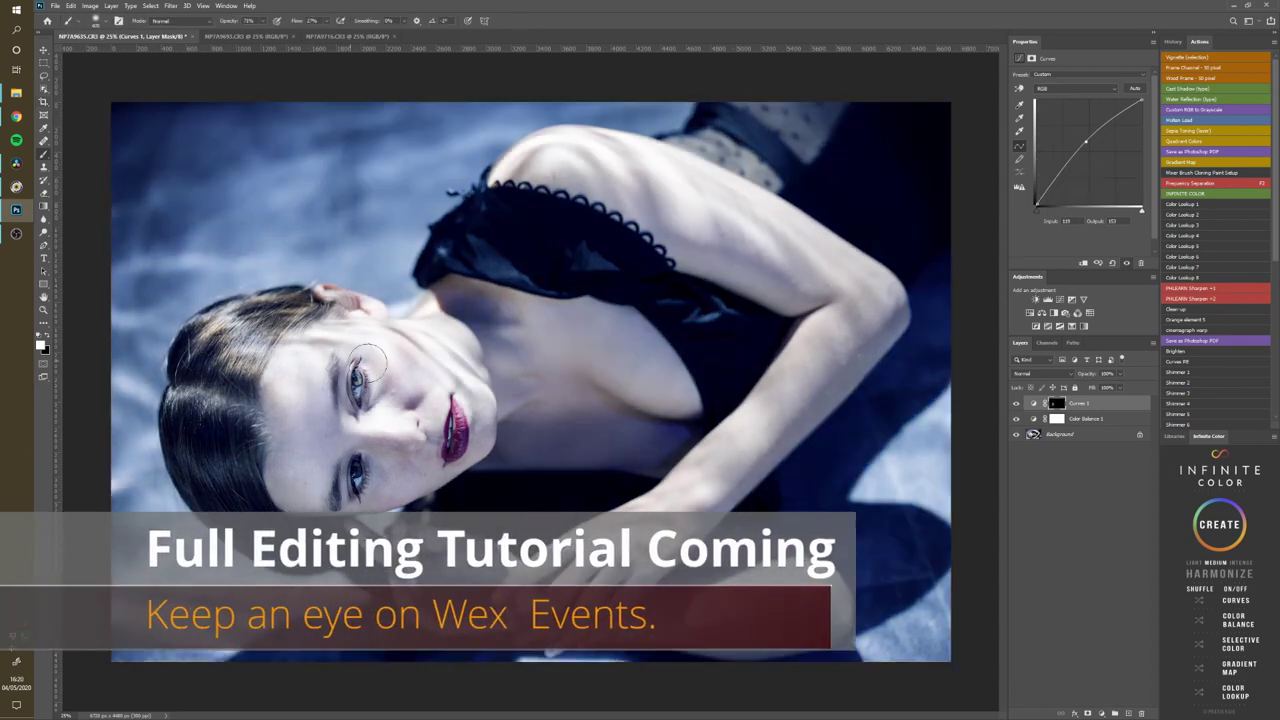
drag(366, 363, 392, 389)
drag(362, 444, 402, 445)
mouse_move(430, 392)
mouse_down()
mouse_move(468, 408)
mouse_move(395, 504)
mouse_up()
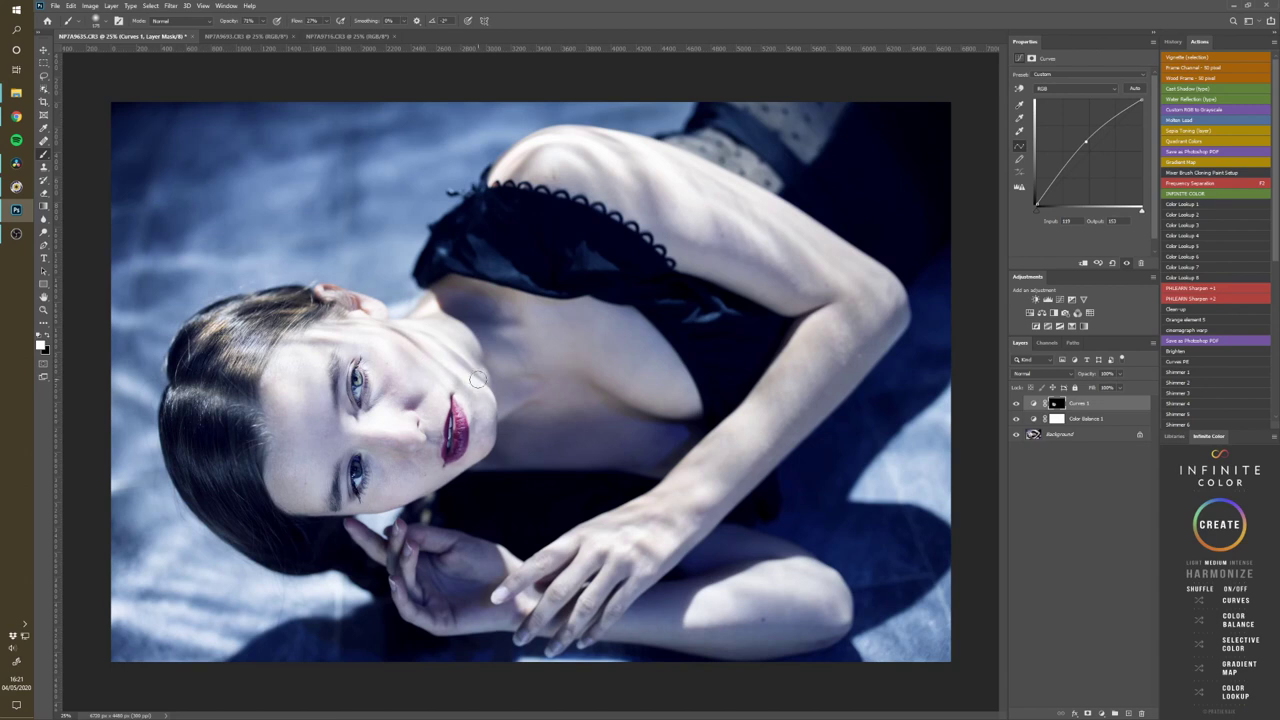
Step: Paint with a larger brush on the Curves mask to brighten the model's arms and hands
scroll(512, 471, up, 2)
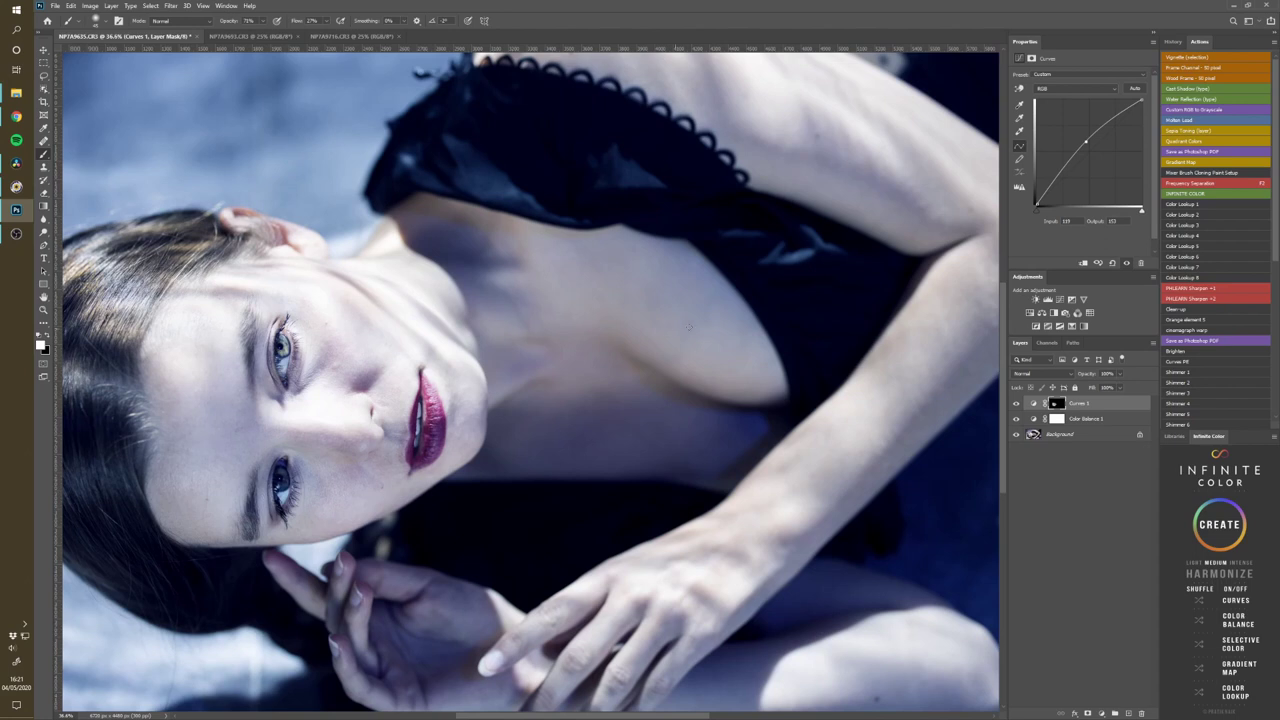
scroll(688, 325, down, 3)
key(bracketright)
key(bracketright)
key(bracketright)
key(bracketright)
key(bracketright)
key(bracketright)
key(bracketright)
key(bracketright)
key(bracketright)
key(bracketright)
mouse_move(598, 478)
mouse_down()
mouse_move(704, 382)
mouse_move(584, 276)
mouse_move(634, 474)
mouse_move(686, 515)
mouse_move(463, 505)
mouse_move(510, 486)
mouse_up()
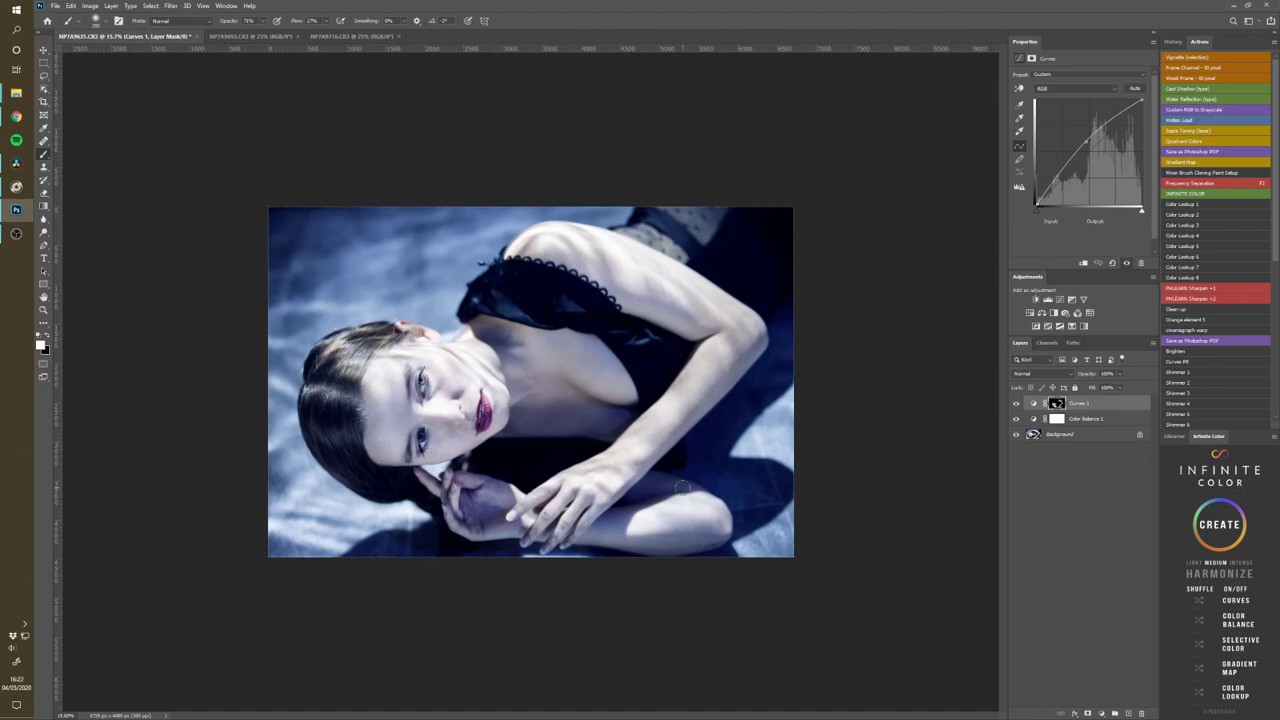
Step: Add a Color Balance adjustment to the second photo with midtones towards cyan, magenta and blue, and reduce saturation with a Hue/Saturation adjustment
key(ctrl+Tab)
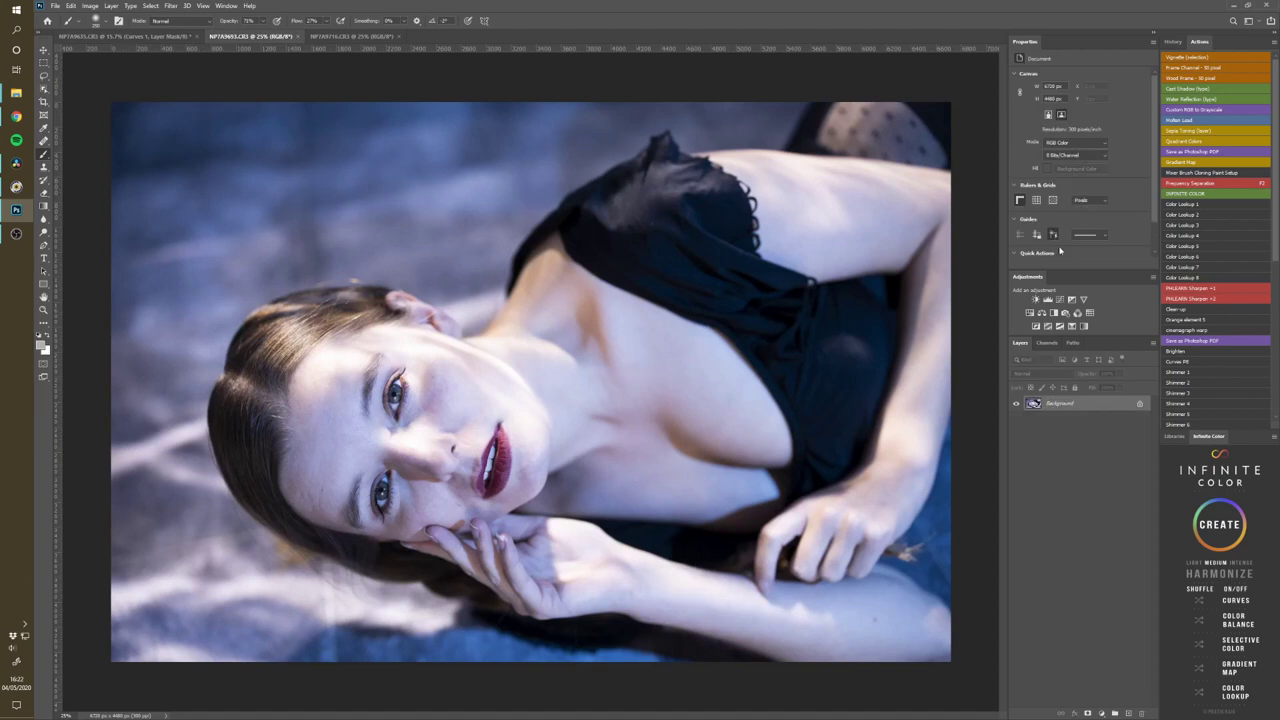
click(1042, 313)
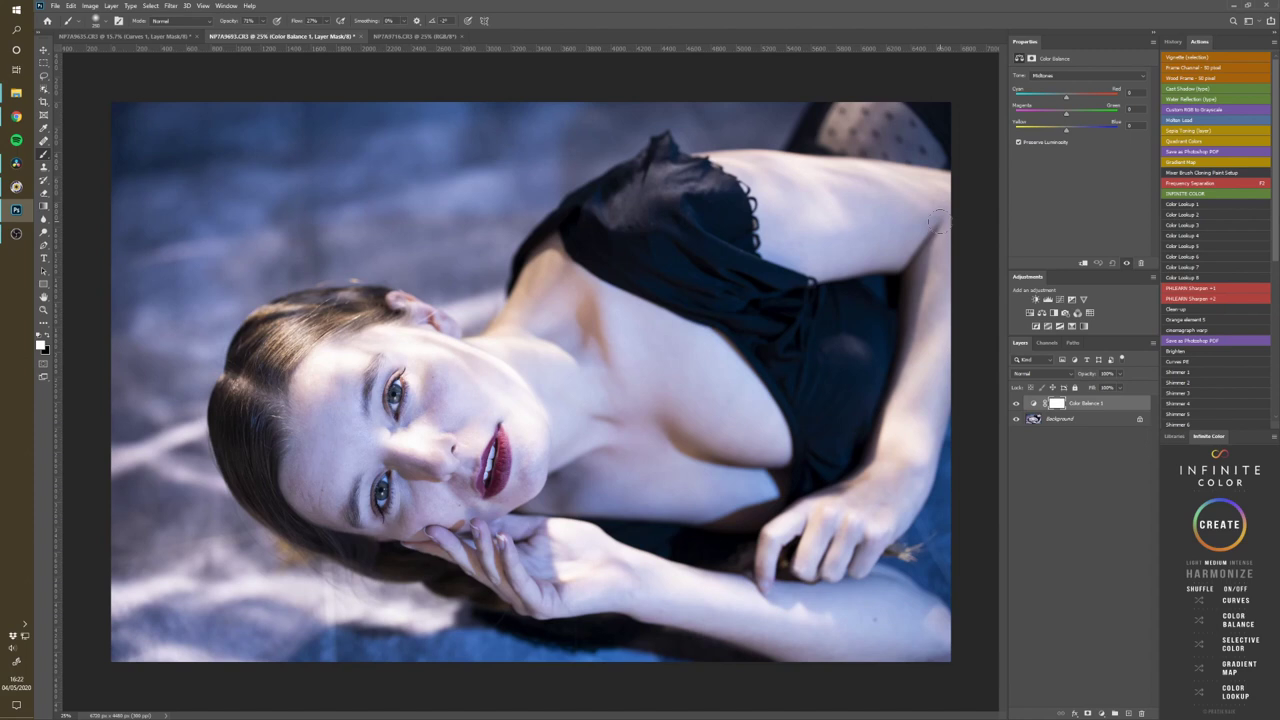
drag(1063, 97, 1059, 97)
drag(1066, 129, 1062, 124)
click(1062, 78)
click(1060, 85)
click(1030, 313)
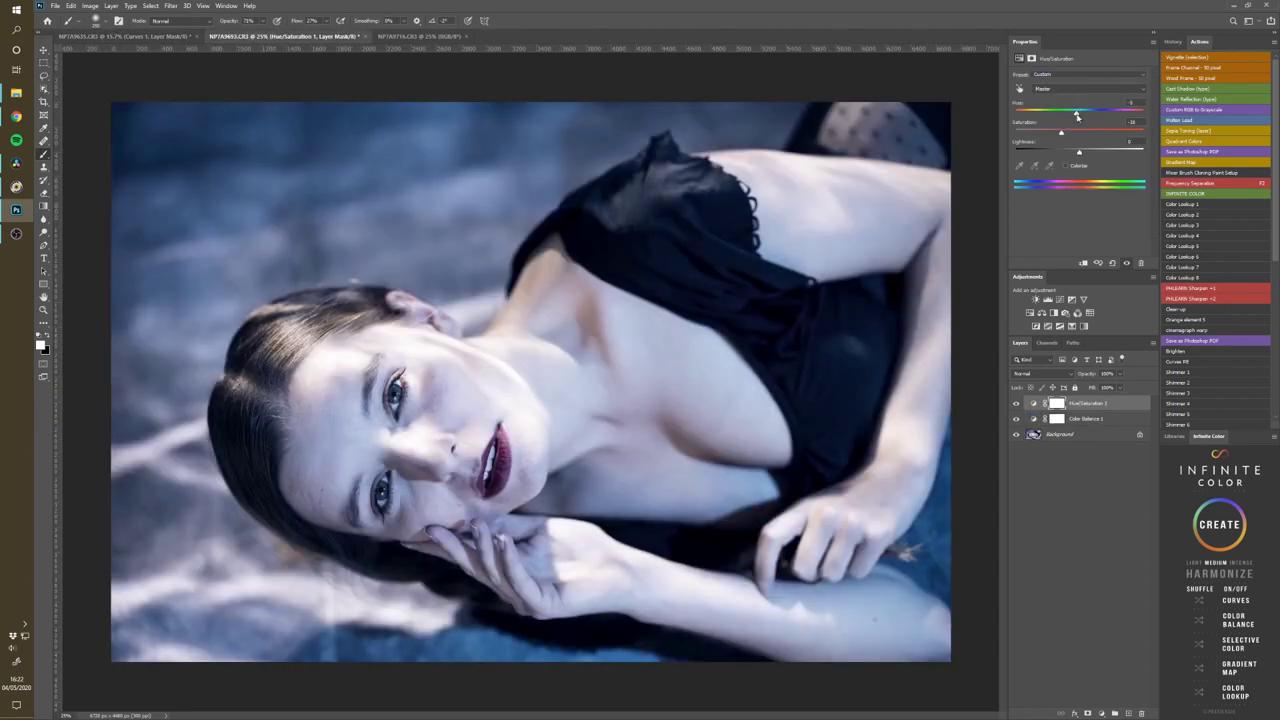
click(1085, 418)
Step: Float the first photo in a small window above the docked second photo so both can be compared while grading
drag(280, 36, 499, 110)
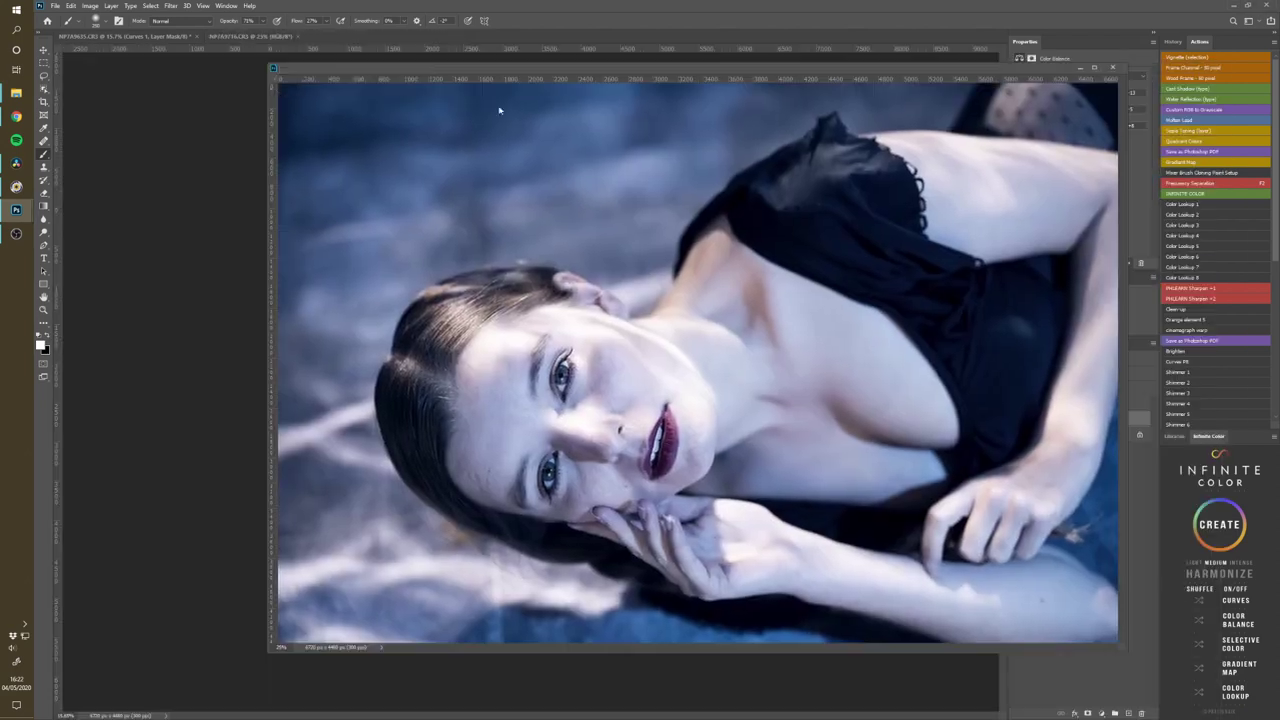
drag(269, 66, 681, 178)
drag(940, 232, 884, 228)
drag(882, 189, 718, 150)
drag(127, 37, 147, 79)
drag(666, 142, 634, 40)
scroll(692, 341, down, 3)
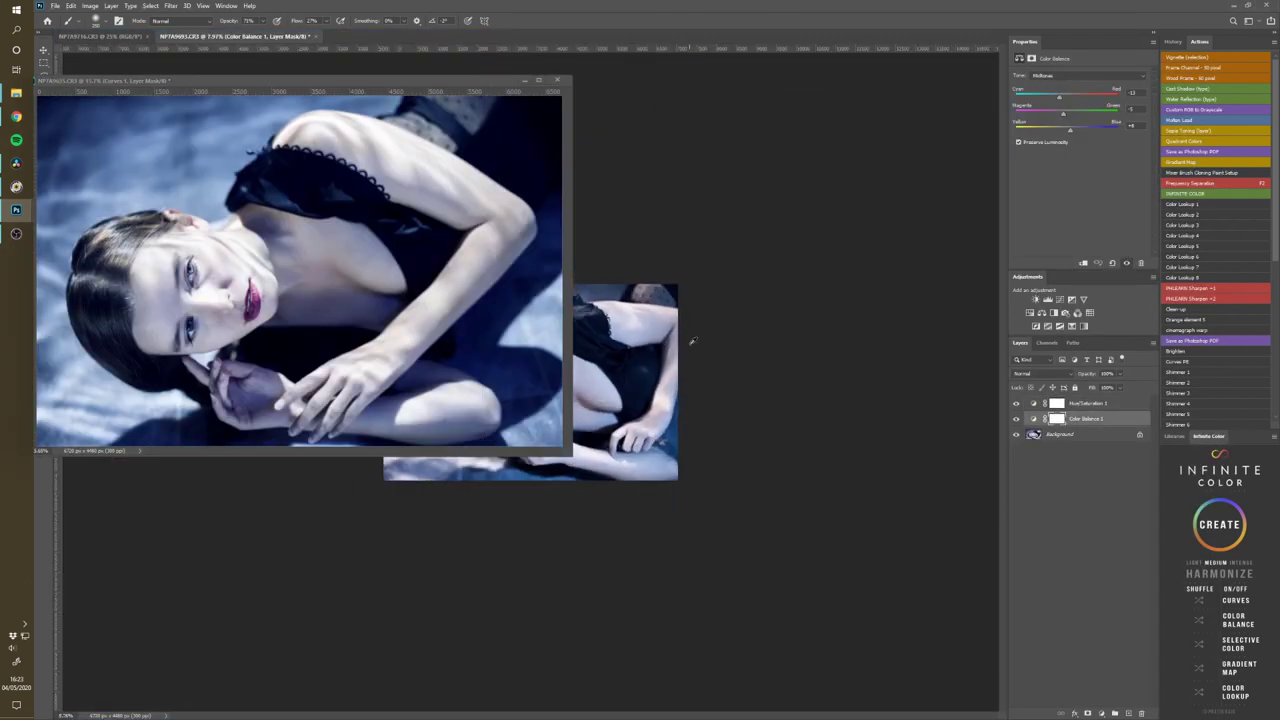
scroll(692, 341, up, 3)
drag(572, 456, 450, 322)
drag(311, 81, 366, 65)
scroll(562, 85, down, 3)
Step: Refine the second photo's Color Balance by moving the midtones towards red and setting the highlights' cyan-red value to +10
ctrl+click(1081, 402)
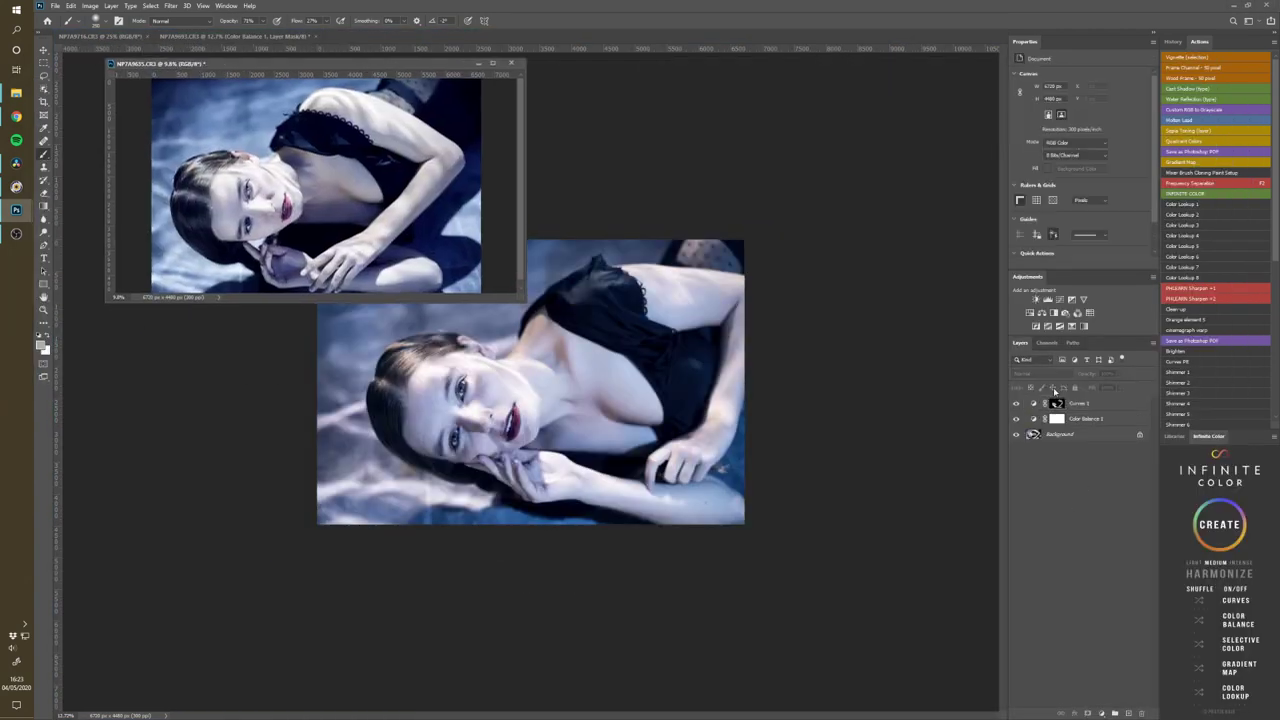
key(ctrl+Tab)
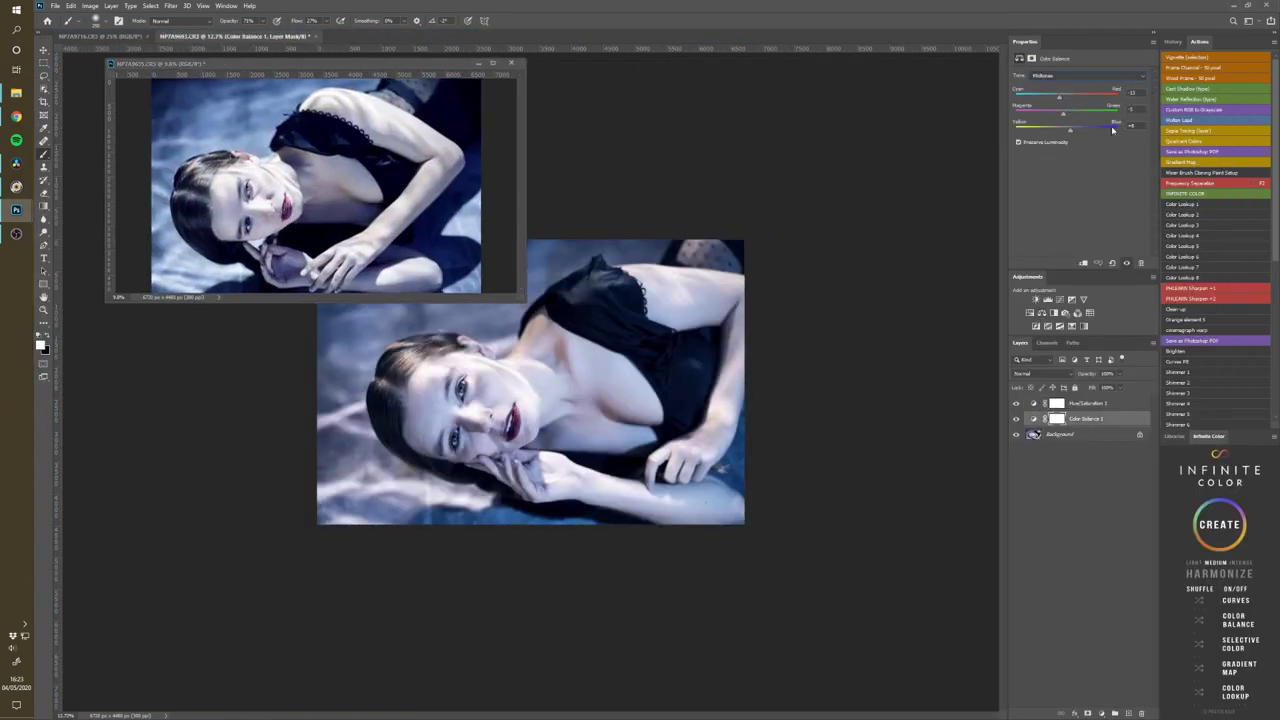
mouse_move(1059, 98)
mouse_down()
mouse_move(1066, 131)
mouse_move(1065, 100)
mouse_up()
click(1079, 76)
click(1077, 86)
click(1071, 100)
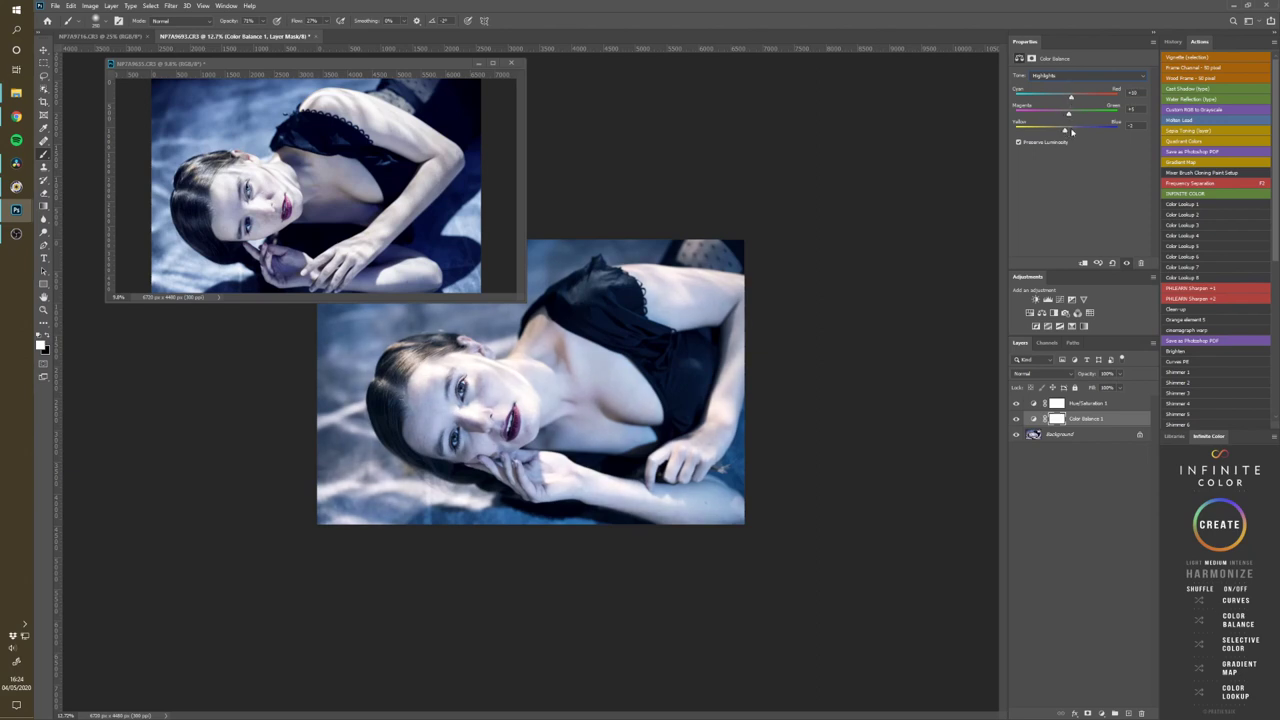
mouse_move(1069, 130)
mouse_down()
mouse_move(1084, 148)
mouse_move(1080, 137)
mouse_up()
Step: Add a Curves adjustment that brightens the second photo's midtones and invert its mask to black
click(1093, 700)
click(1061, 299)
key(ctrl+i)
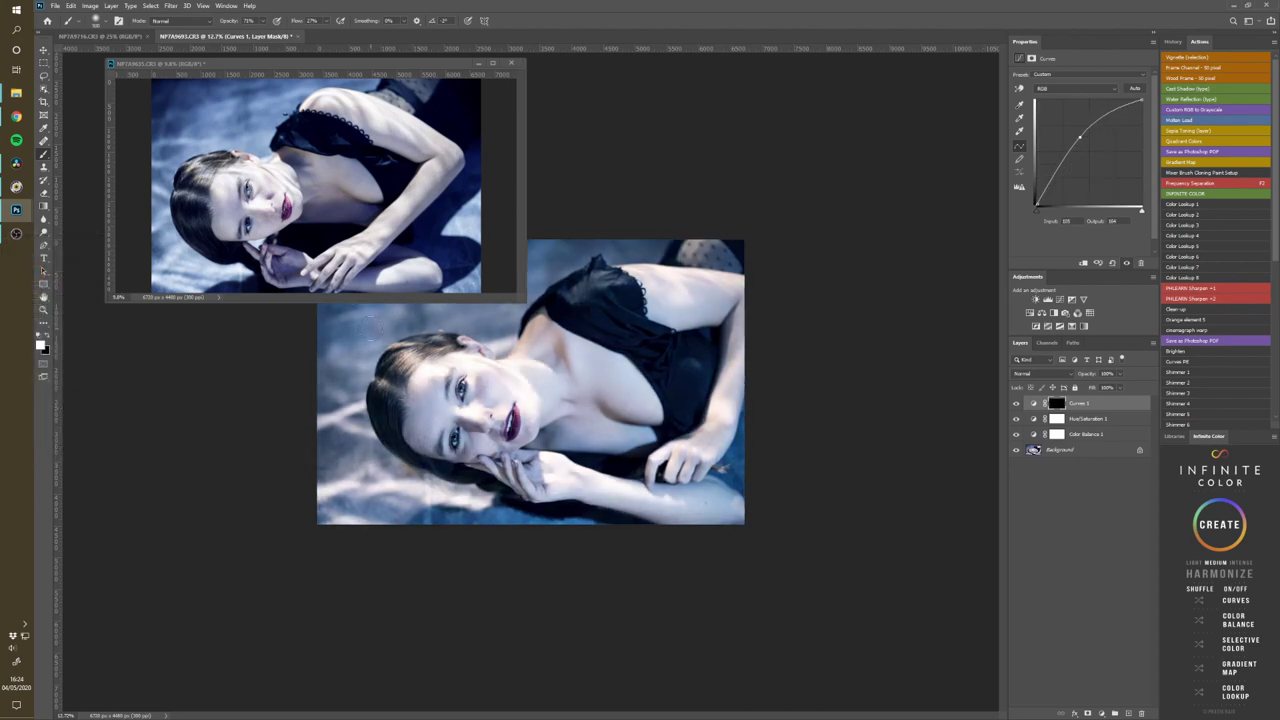
Step: Set the brush opacity to 30% and paint on the Curves mask to brighten the model's face in the second photo
key(3)
mouse_move(445, 376)
mouse_down()
mouse_move(428, 444)
mouse_move(464, 428)
mouse_move(493, 381)
mouse_up()
scroll(516, 357, up, 1)
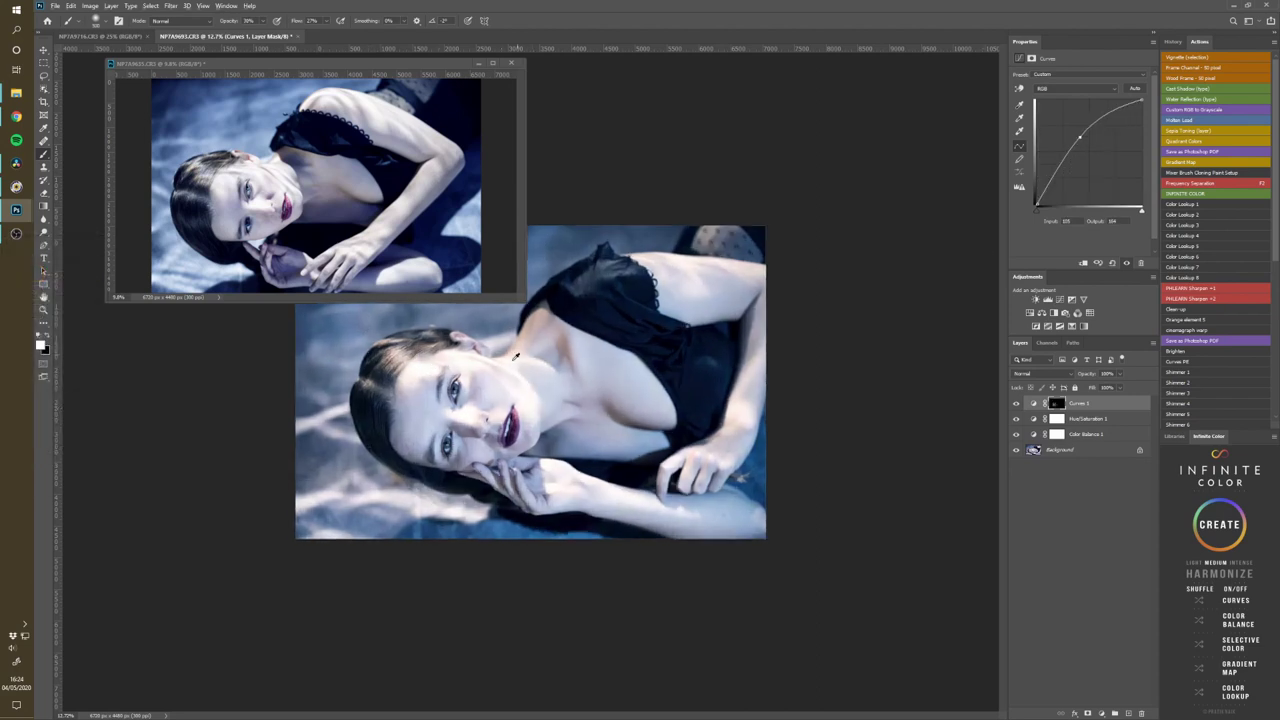
scroll(516, 356, up, 2)
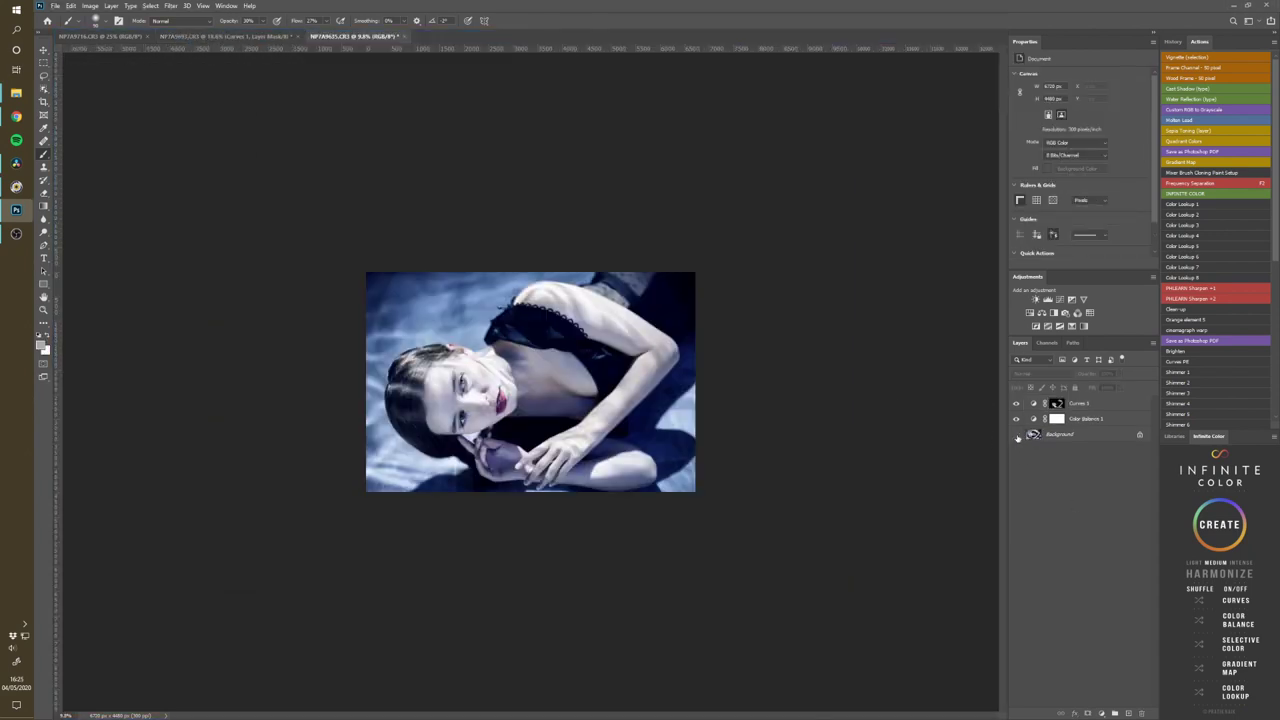
Step: Show only the first photo's Background layer to compare the original with the graded version
click(1017, 437)
click(1017, 437)
click(1017, 420)
alt+click(1017, 434)
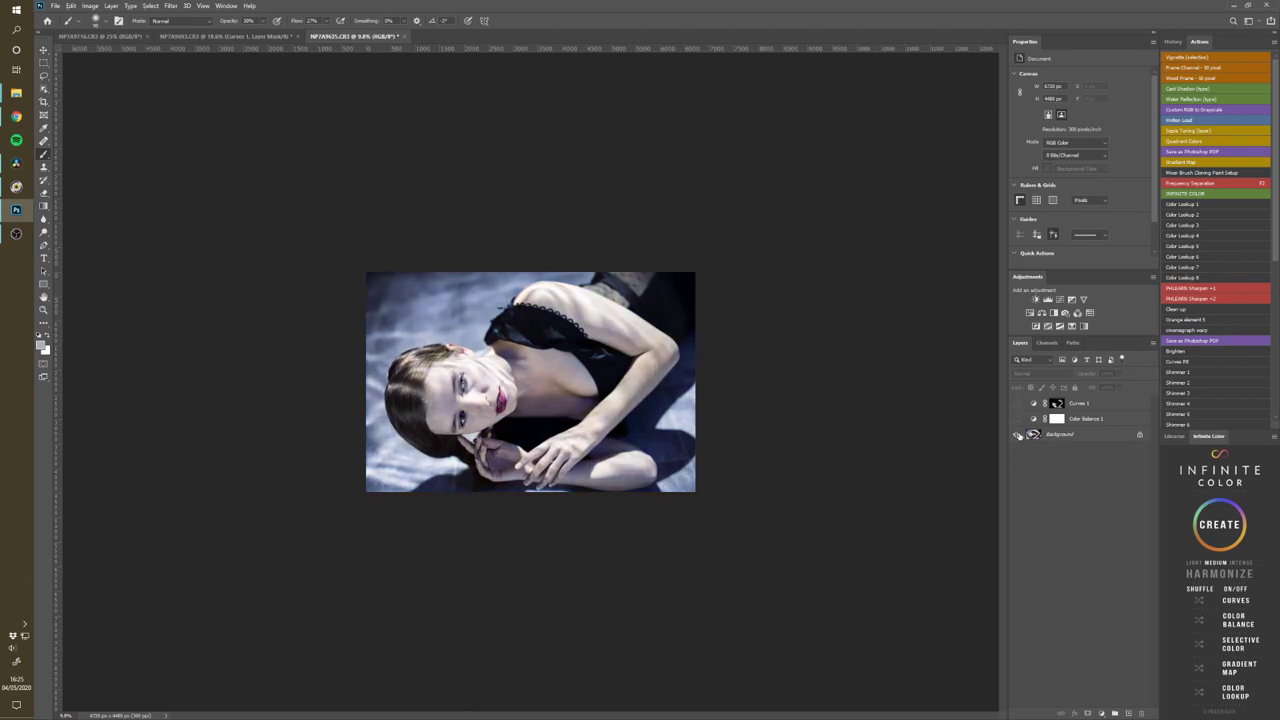
Step: Restore the first photo's adjustment layers, and compare the second photo with and without its adjustments, including the Hue/Saturation layer
alt+click(1017, 434)
click(252, 38)
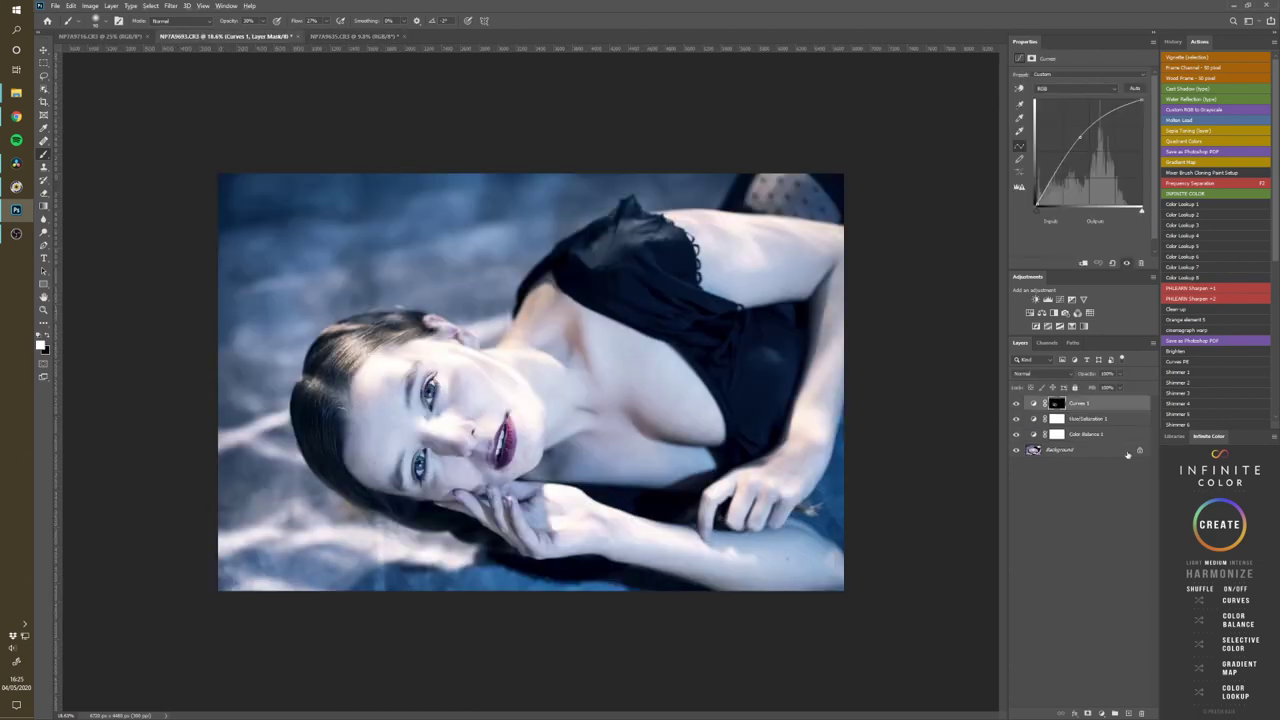
alt+click(1017, 451)
alt+click(1017, 451)
click(1016, 433)
click(1016, 433)
Step: Add another Curves adjustment to the second photo that slightly darkens the shadows, with an anchor point in the lighter tones
click(1060, 299)
drag(1045, 197, 1052, 193)
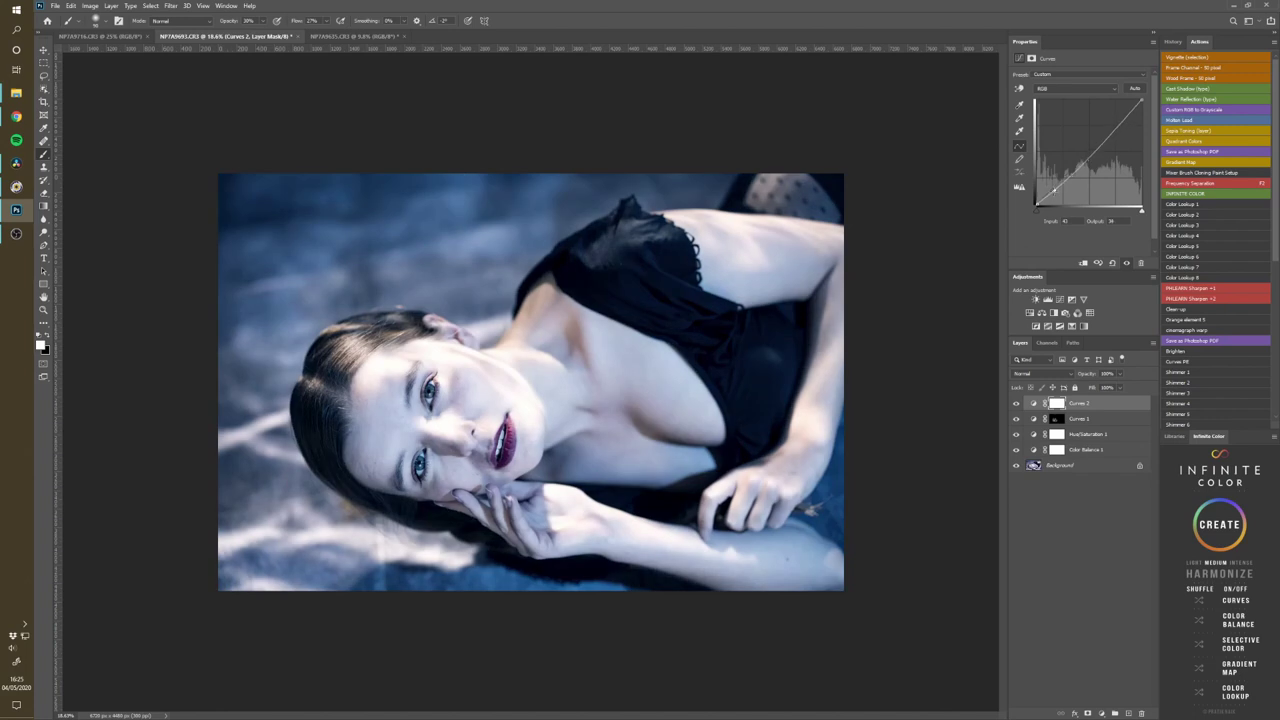
drag(1098, 148, 1095, 146)
drag(1058, 189, 1058, 187)
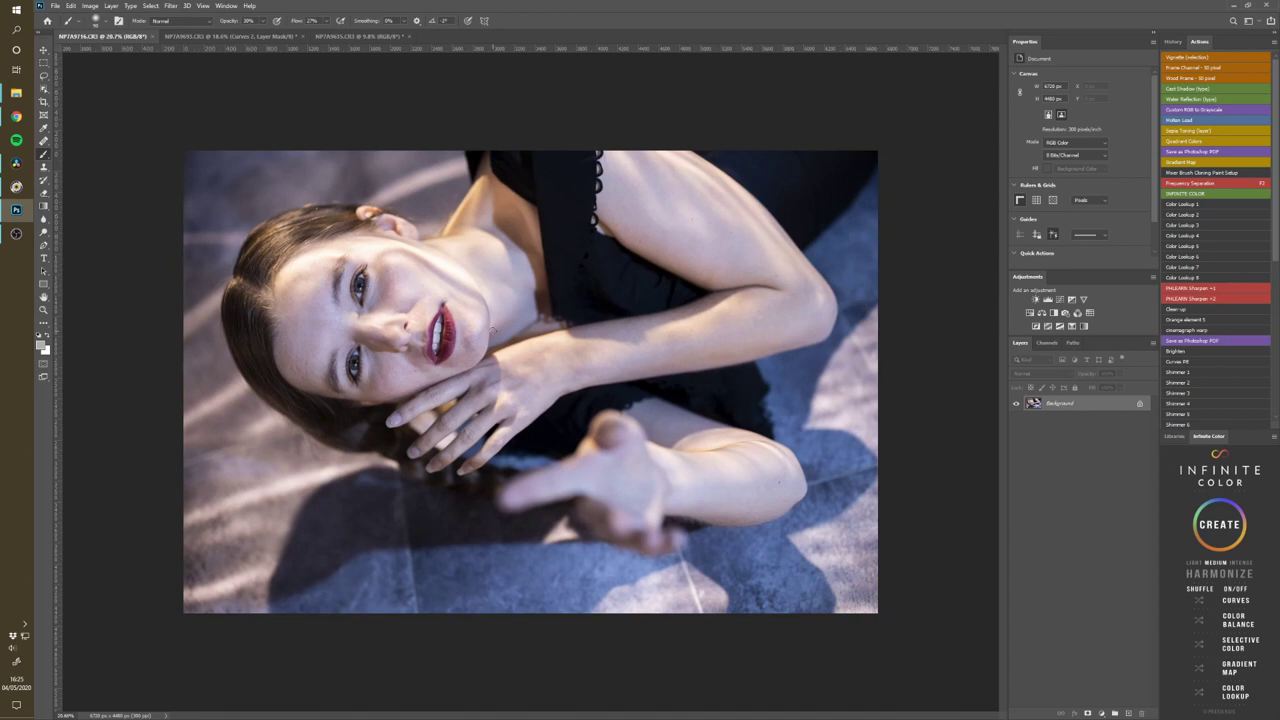
Step: Add a Color Balance adjustment to the third photo and shift its shadows towards cyan and blue
click(1044, 313)
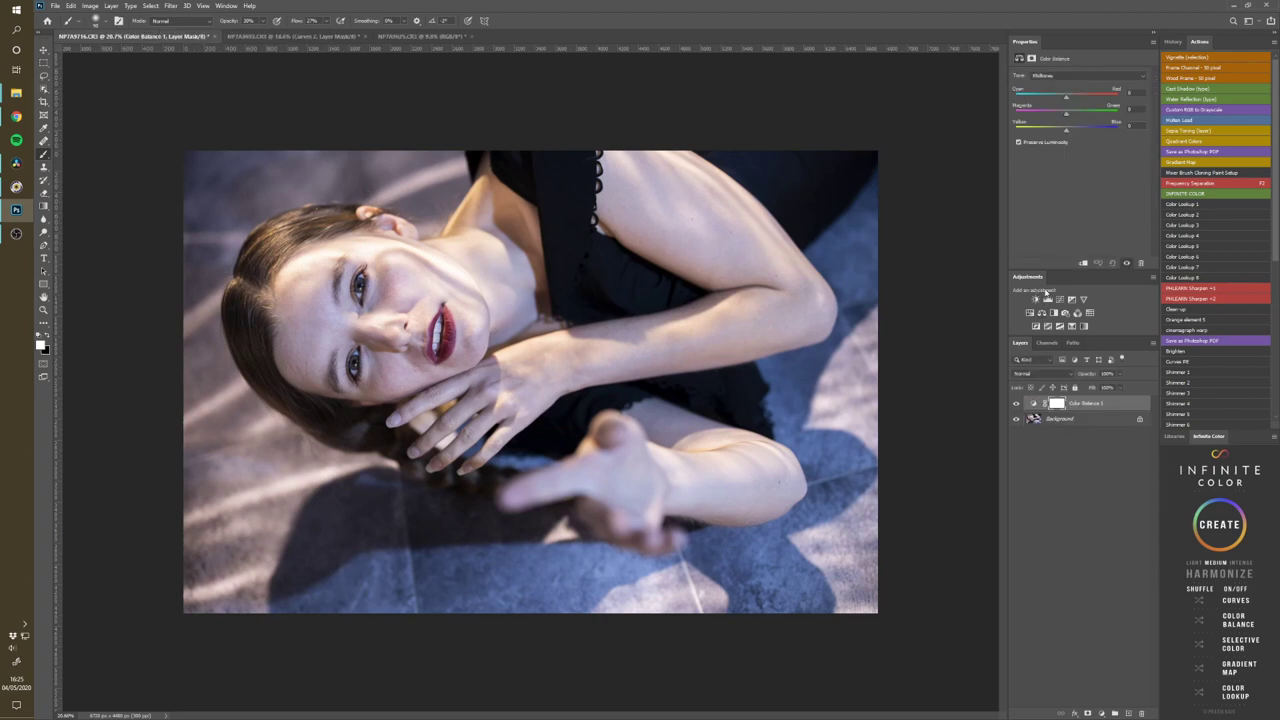
click(1080, 76)
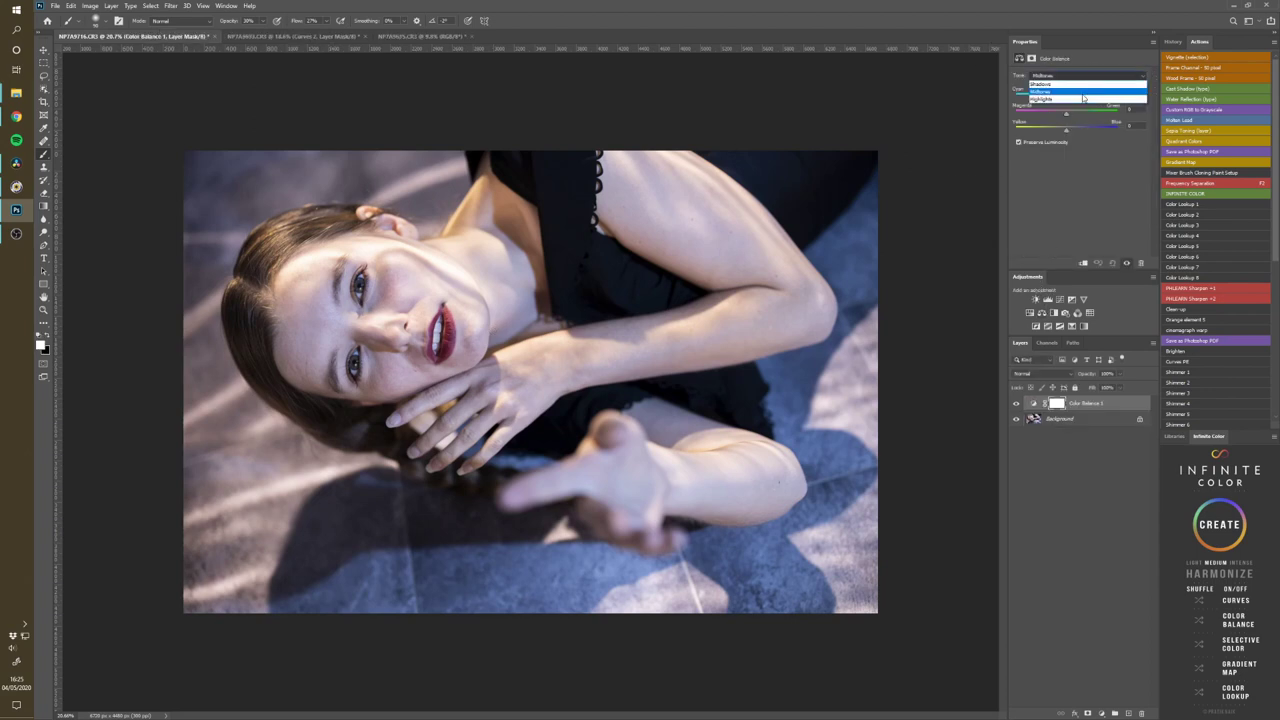
click(1080, 84)
drag(1067, 130, 1054, 97)
click(1086, 76)
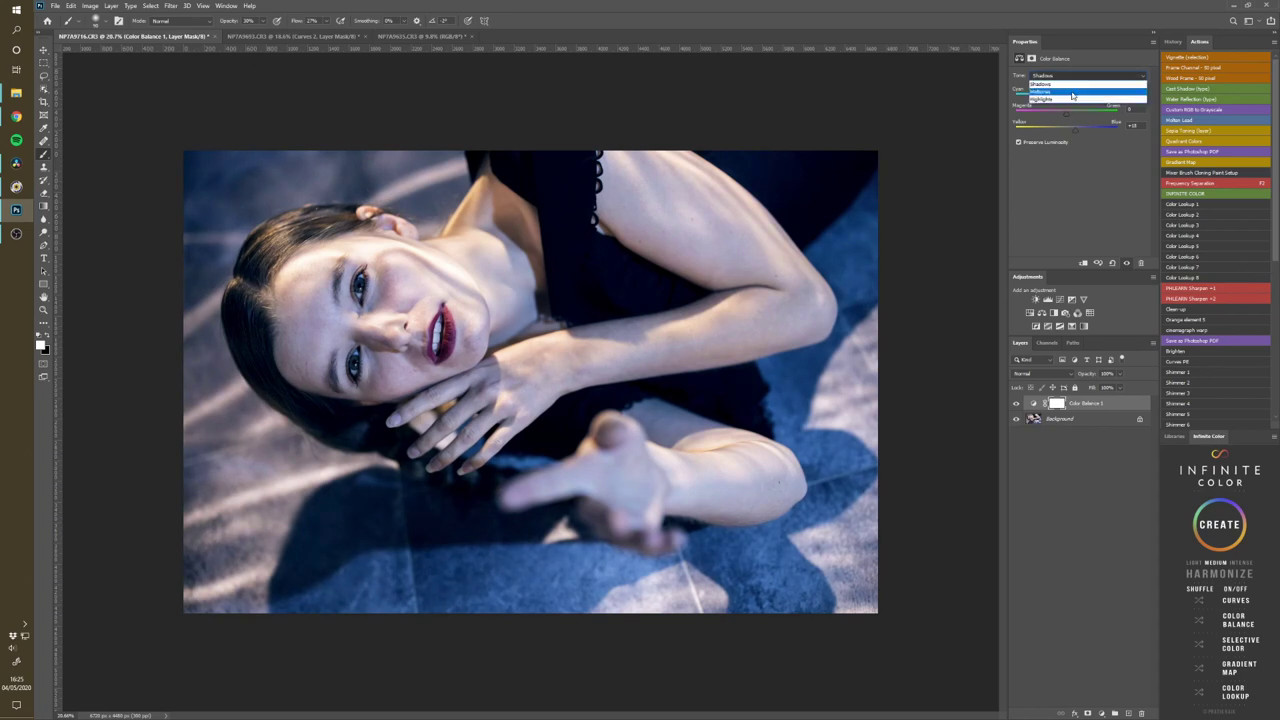
Step: Adjust the highlights in the third photo's Color Balance and shift its midtones slightly towards cyan and yellow
click(1072, 91)
click(1068, 76)
click(1067, 99)
drag(1066, 130, 1064, 100)
click(1068, 76)
click(1067, 91)
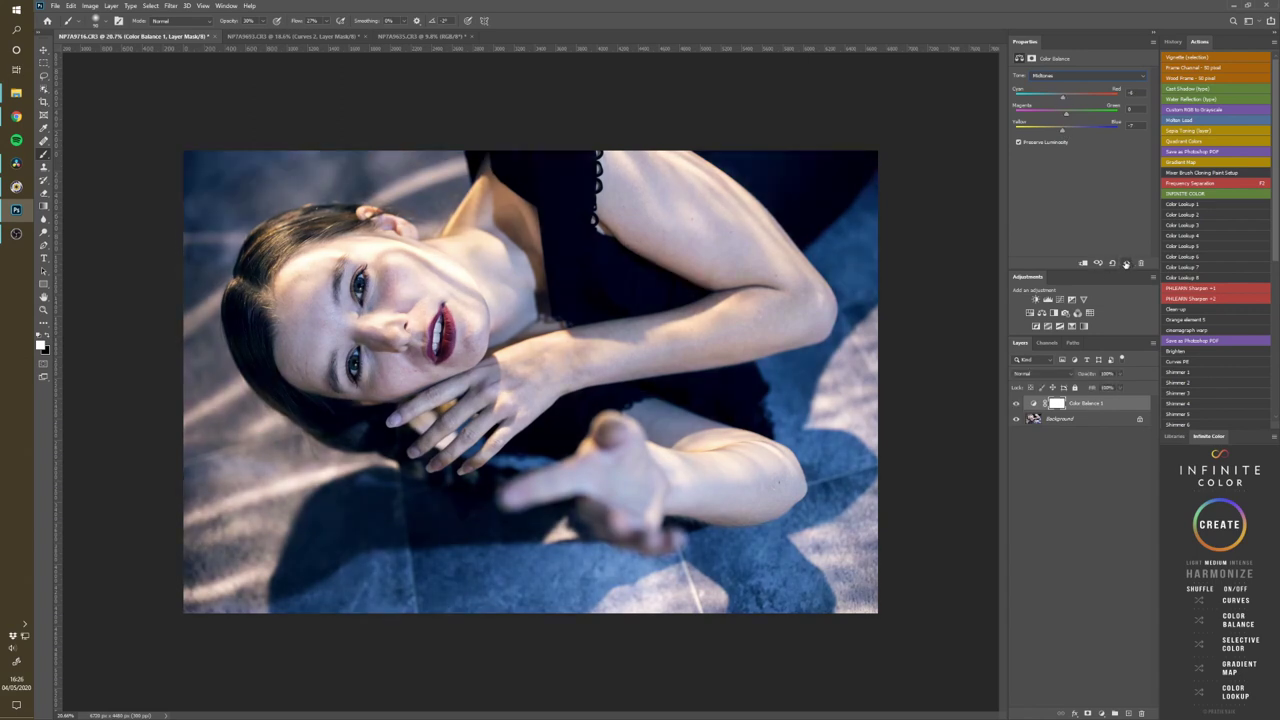
click(1060, 299)
drag(1052, 190, 1037, 205)
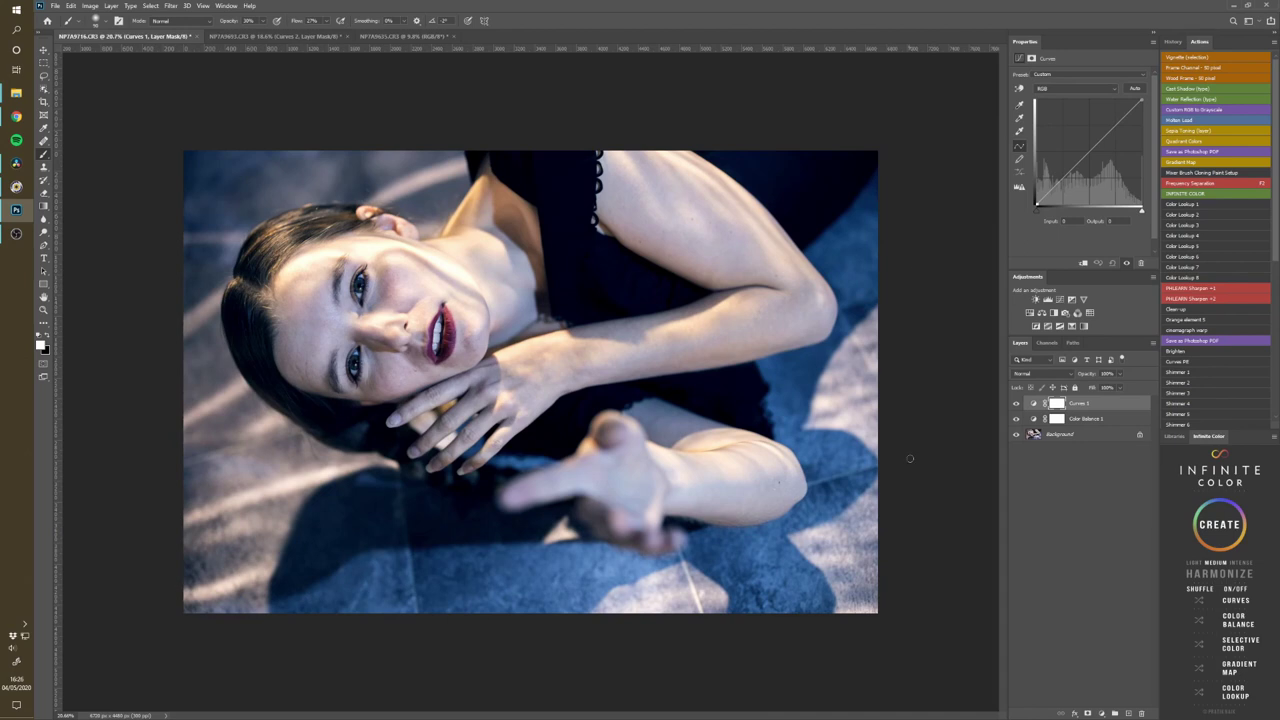
key(Delete)
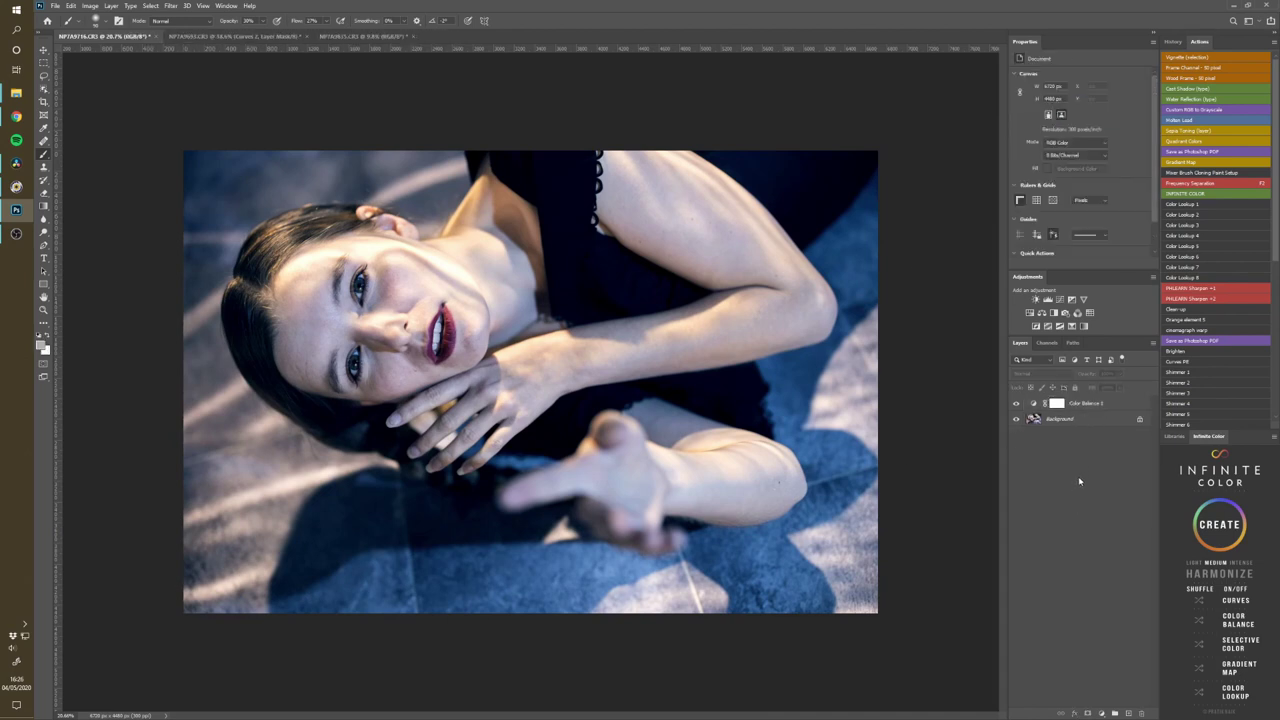
Step: Add a Curves adjustment that brightens the third photo's midtones and invert its mask to black
click(1059, 299)
drag(1093, 150, 1083, 136)
key(ctrl+i)
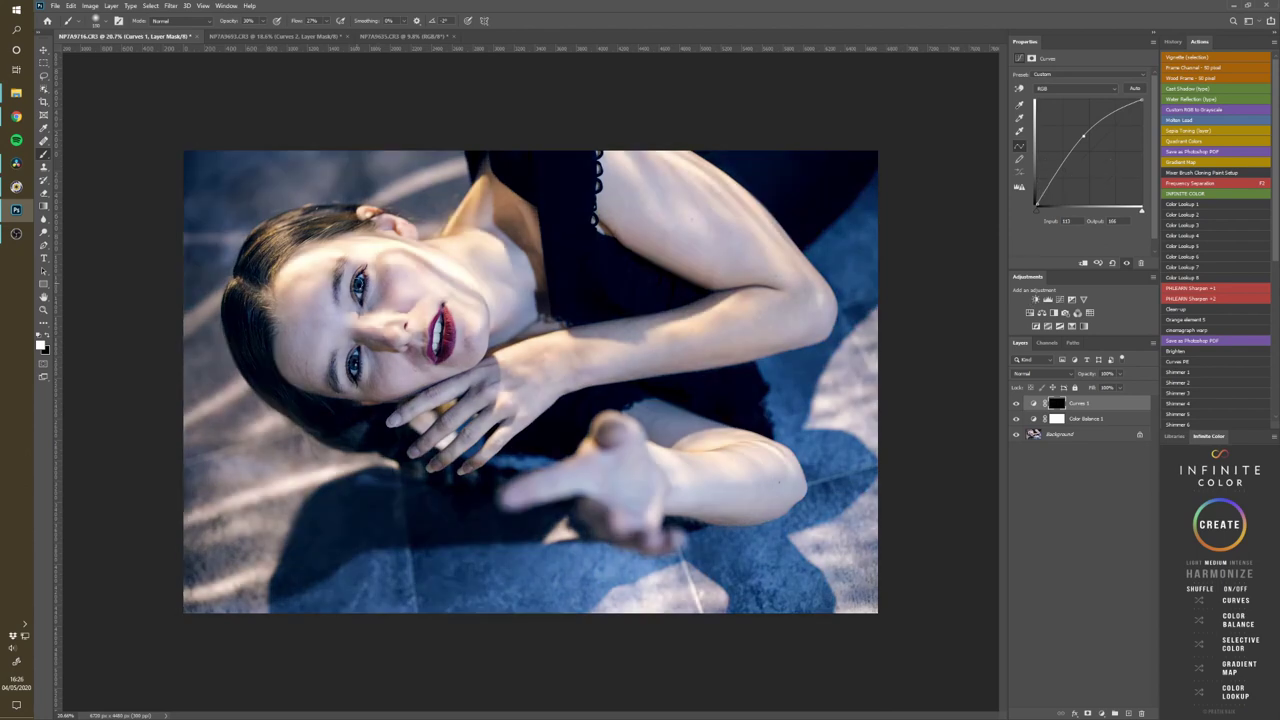
Step: Paint white on the third photo's Curves mask to brighten the model's face, hand and arm, adjusting the brush size as needed
mouse_move(357, 292)
mouse_down()
mouse_move(373, 273)
mouse_move(322, 378)
mouse_move(472, 340)
mouse_move(350, 330)
mouse_move(462, 366)
mouse_up()
key([)
key([)
key([)
key([)
key([)
key([)
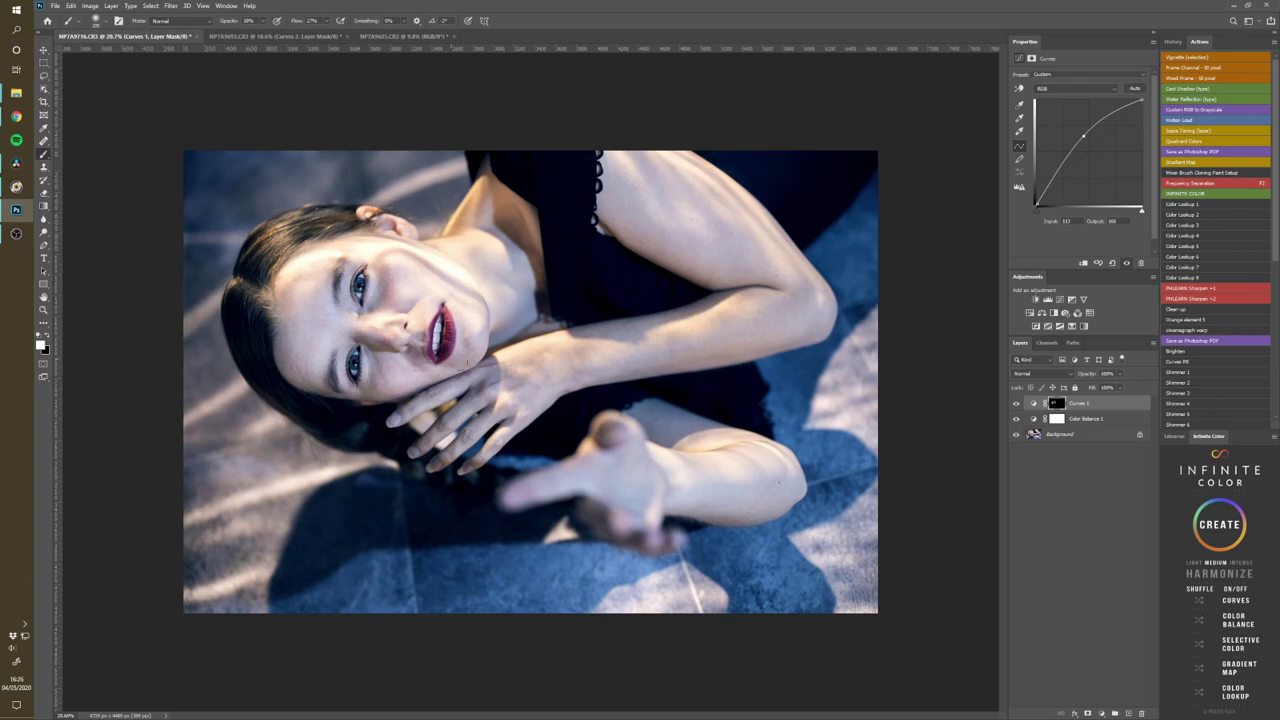
mouse_move(558, 383)
mouse_down()
mouse_move(605, 348)
mouse_move(501, 404)
mouse_move(699, 370)
mouse_move(549, 262)
mouse_move(719, 331)
mouse_move(707, 367)
mouse_move(614, 258)
mouse_up()
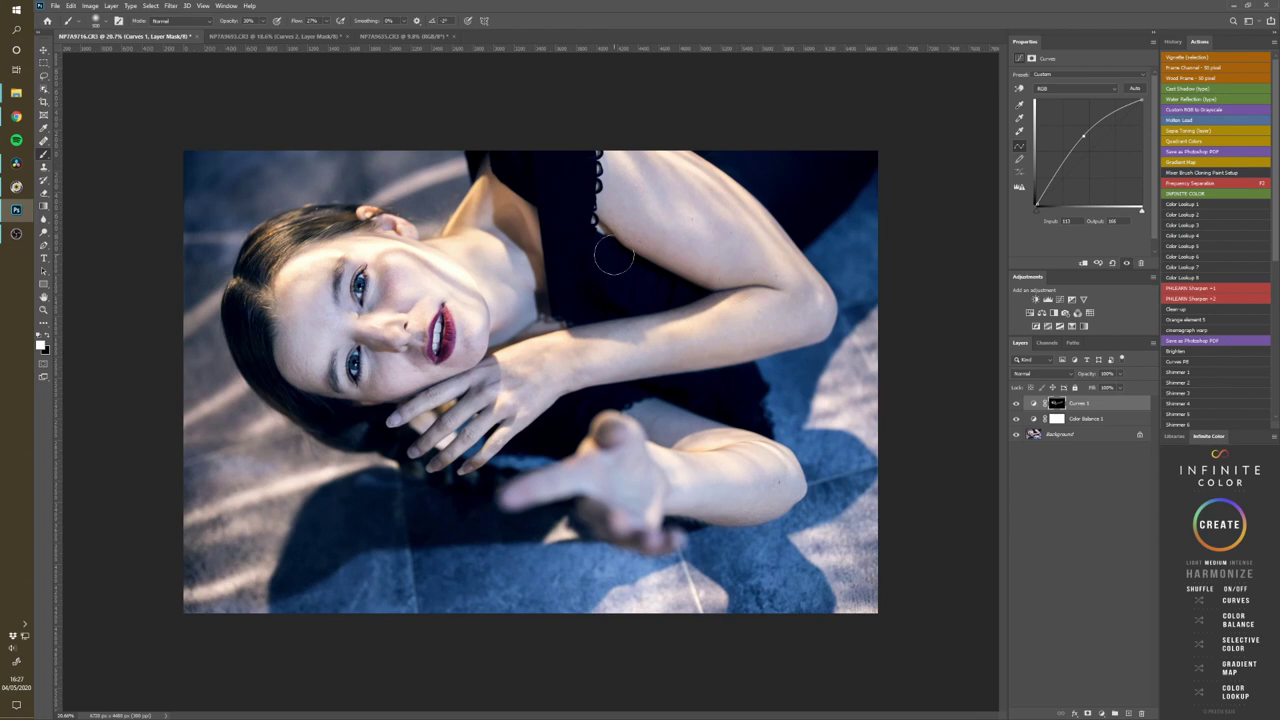
Step: Check the third photo against the other two and compare its graded version with the original Background layer
click(275, 36)
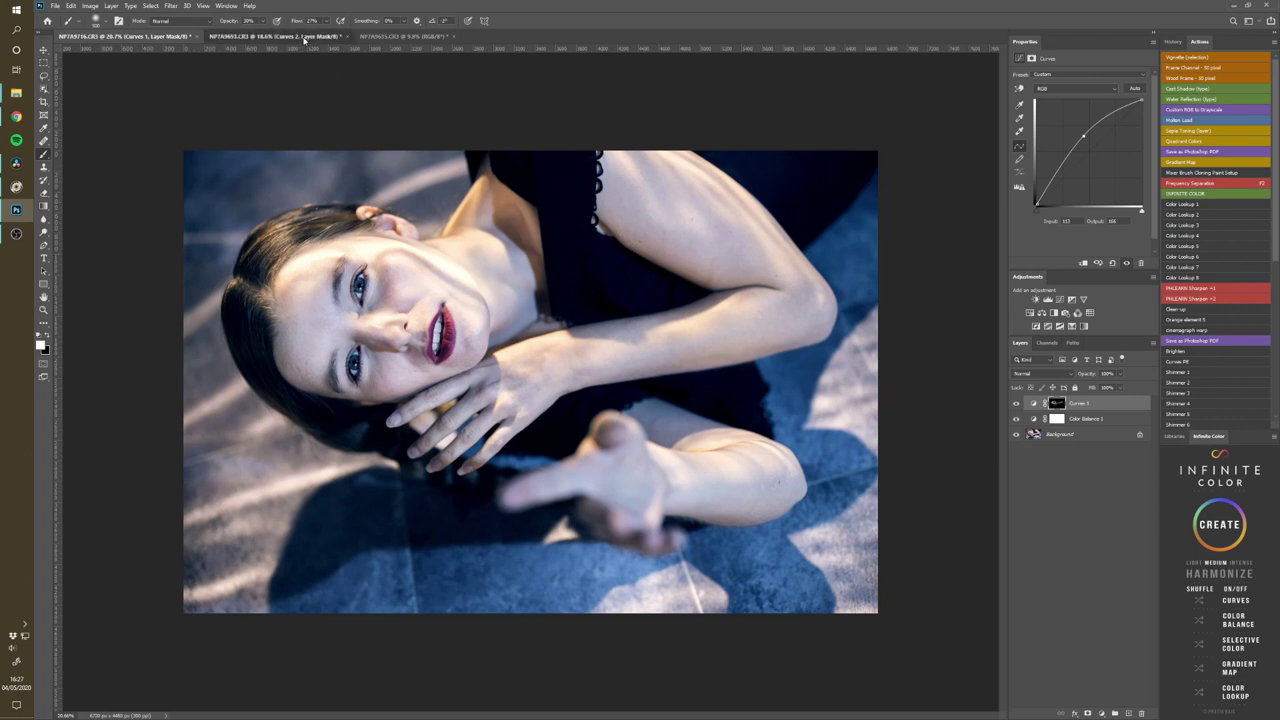
click(402, 37)
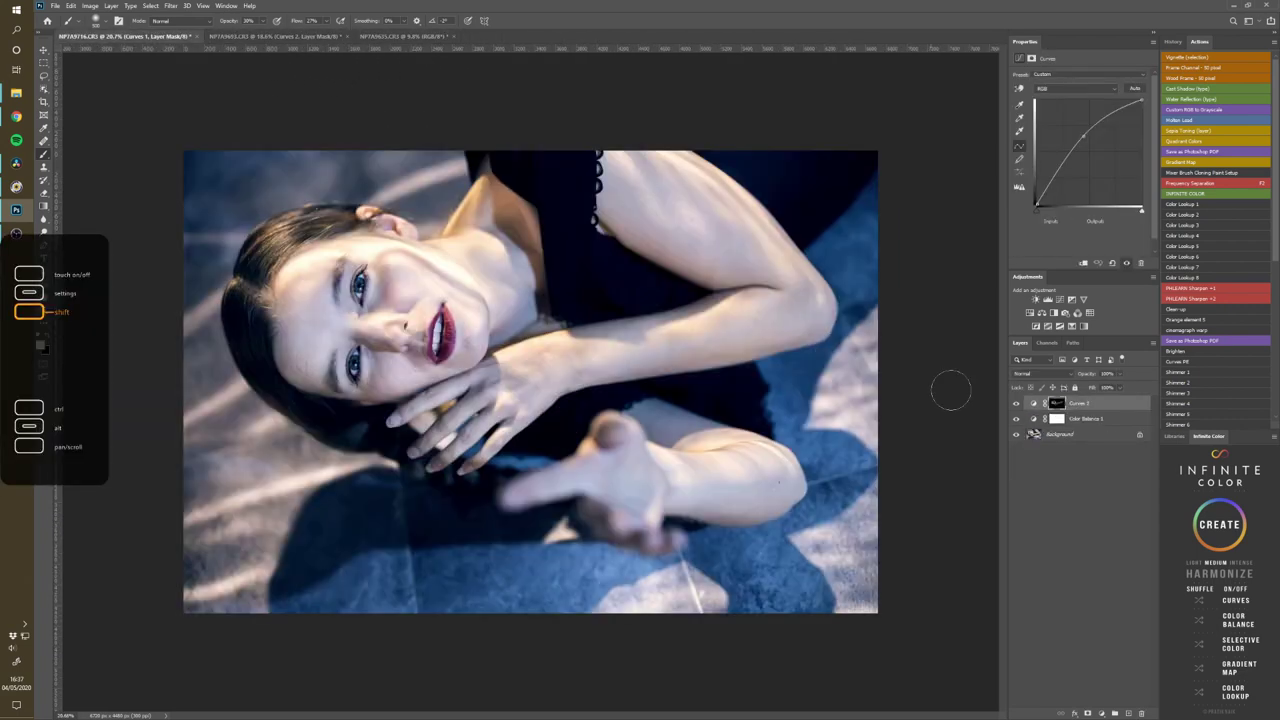
alt+click(1018, 435)
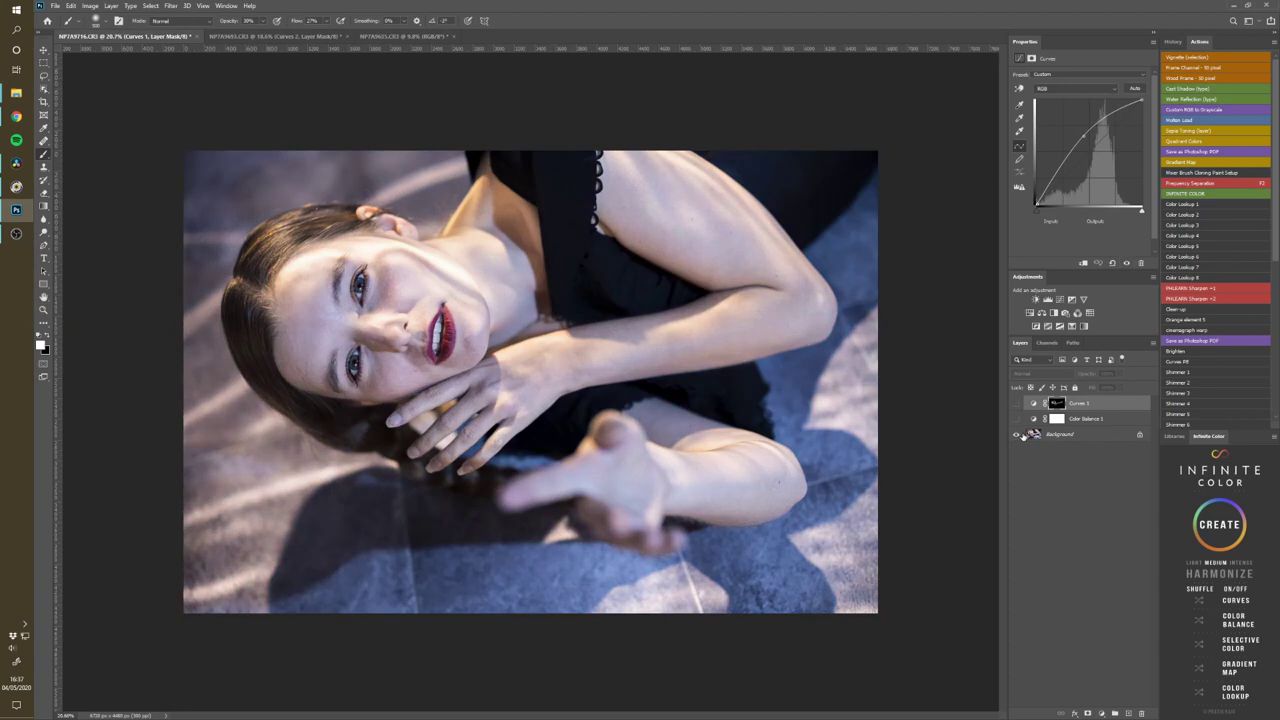
alt+click(1018, 435)
alt+click(1021, 435)
alt+click(1021, 435)
alt+click(1021, 435)
alt+click(1021, 435)
alt+click(1021, 435)
alt+click(1021, 435)
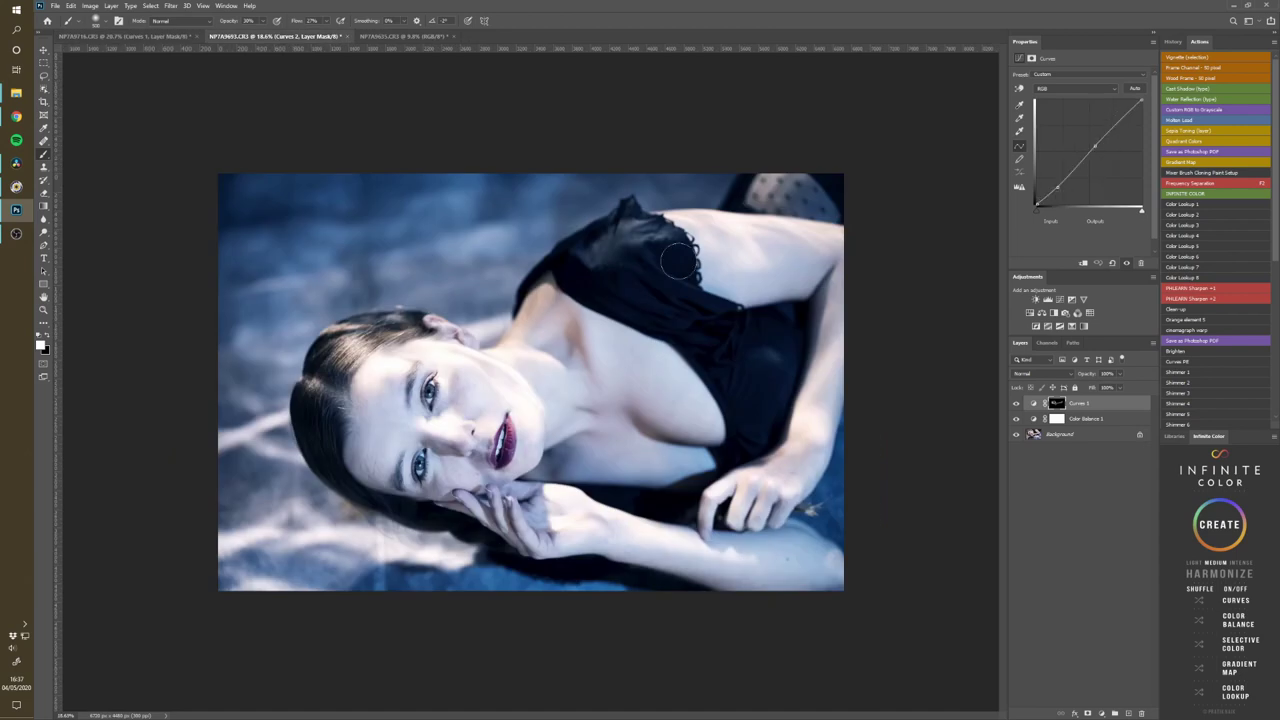
Step: Compare the second photo's graded version with its original by repeatedly isolating the Background layer and restoring the adjustments
click(248, 38)
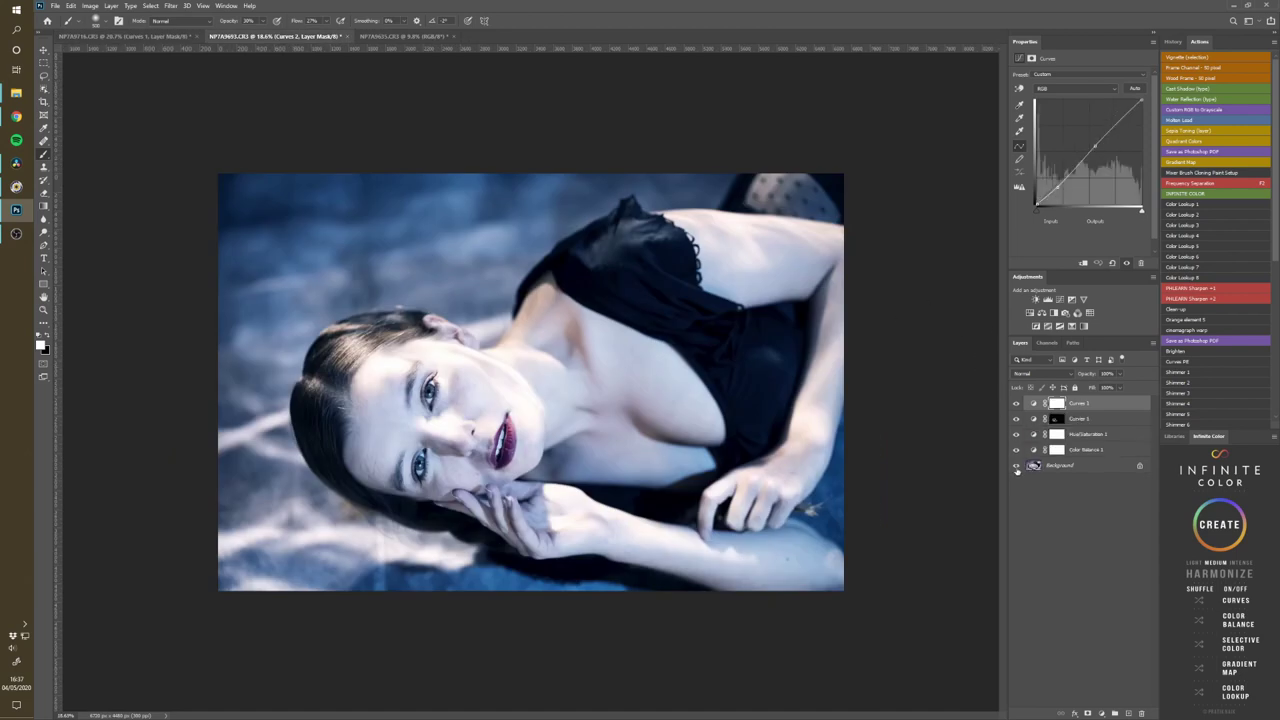
alt+click(1016, 467)
alt+click(1016, 467)
alt+click(1016, 467)
alt+click(1016, 467)
alt+click(1016, 467)
alt+click(1016, 467)
Step: Compare the first photo's graded version with its original by isolating the Background layer, leaving the adjustments shown
click(404, 36)
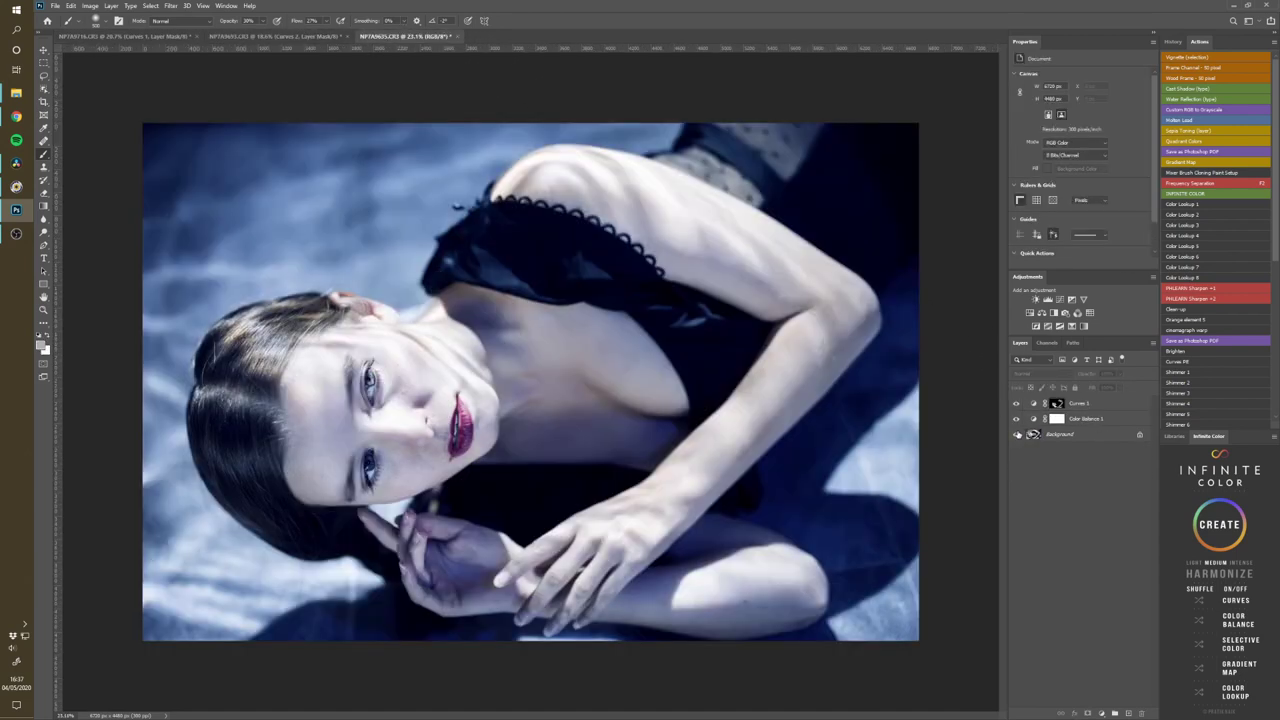
alt+click(1017, 435)
alt+click(1017, 435)
alt+click(1017, 435)
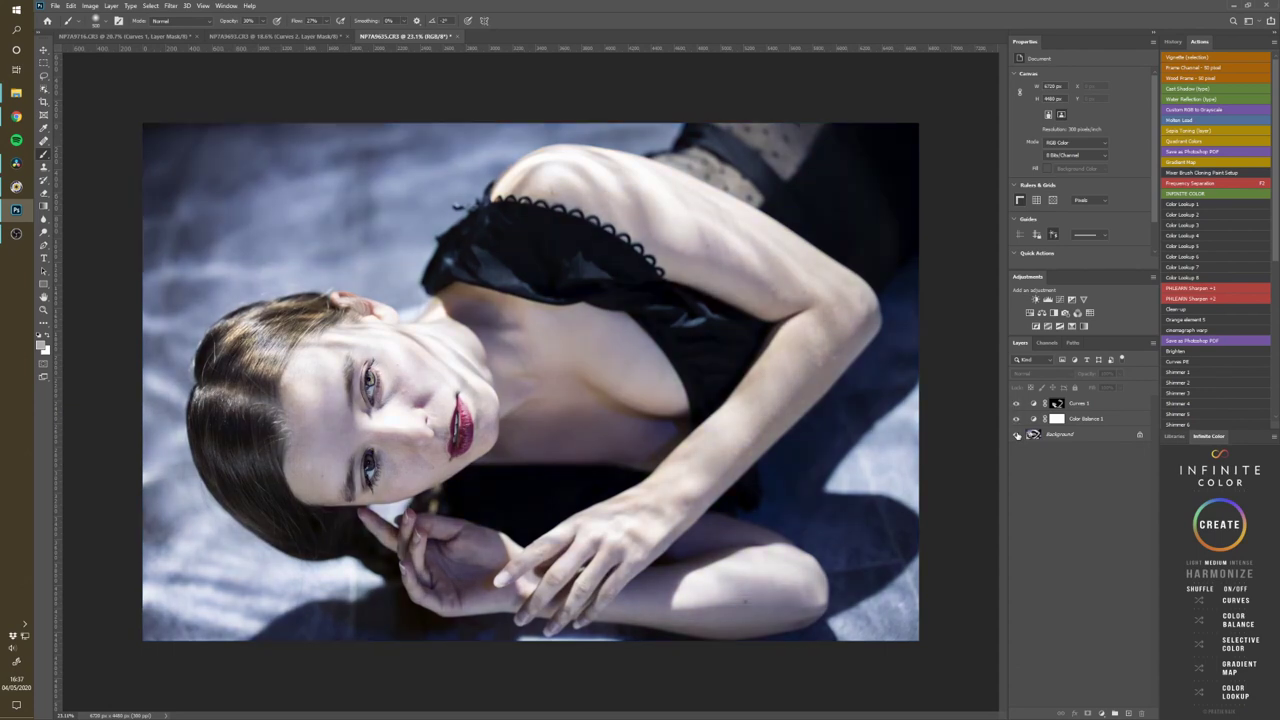
alt+click(1017, 435)
alt+click(1017, 435)
alt+click(1017, 435)
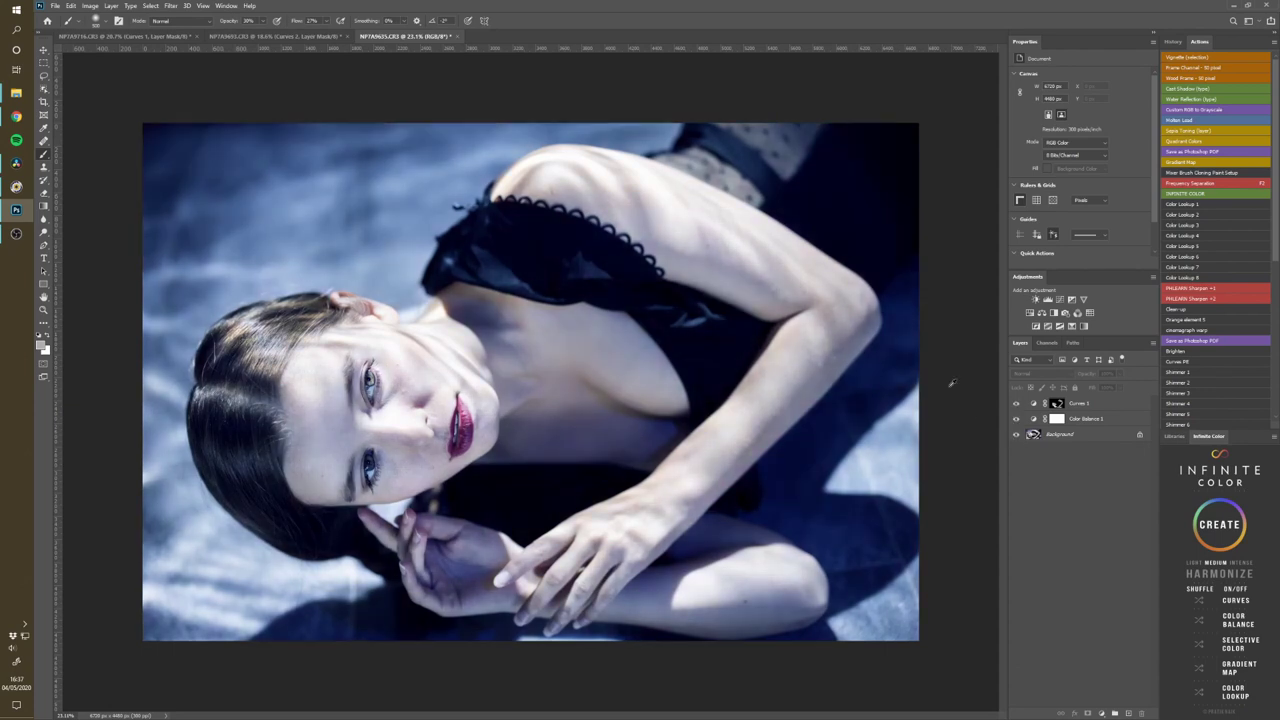